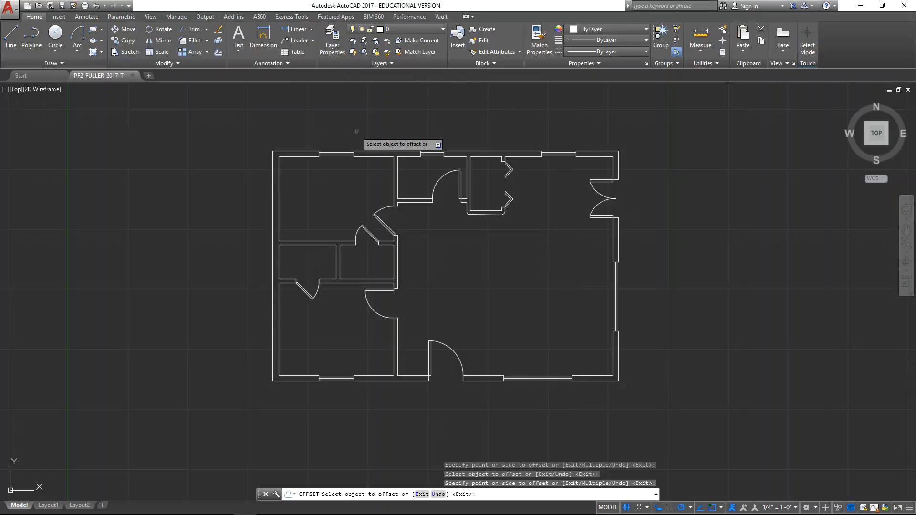
# Create a new layer named E-WALL and set its color to red.
pyautogui.click(333, 40)
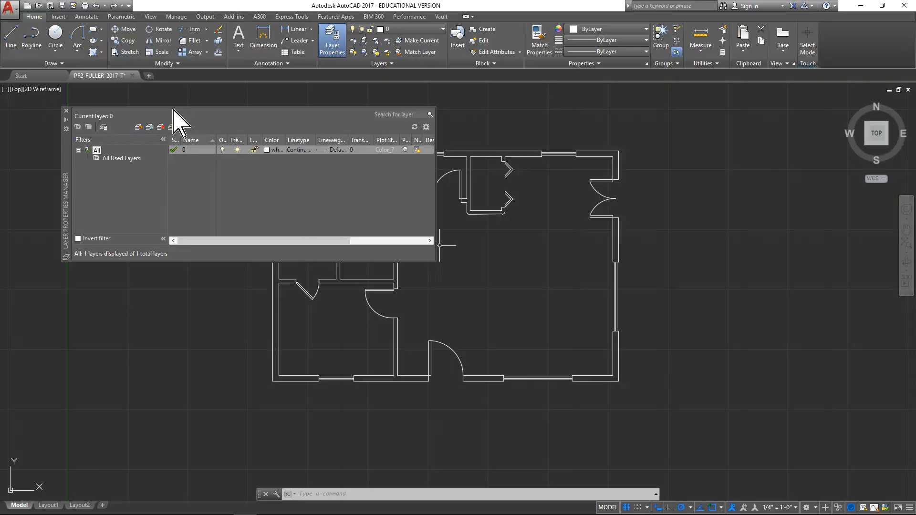
pyautogui.moveTo(67, 146); pyautogui.dragTo(39, 126)
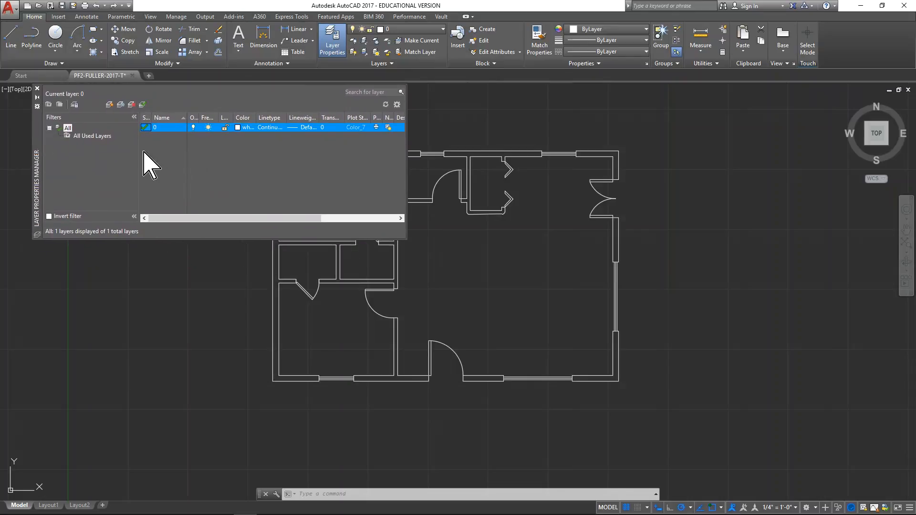
pyautogui.click(109, 105)
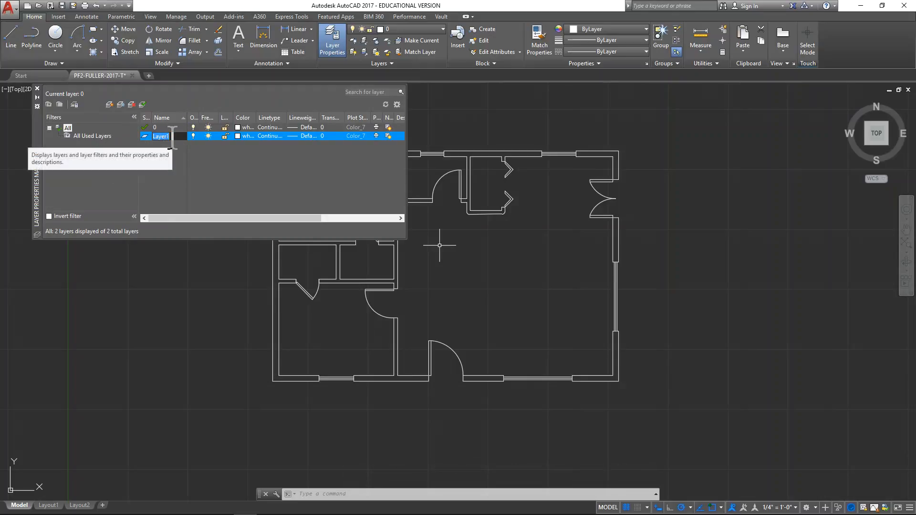
pyautogui.write('E-WALL')
pyautogui.click(239, 136)
pyautogui.click(239, 137)
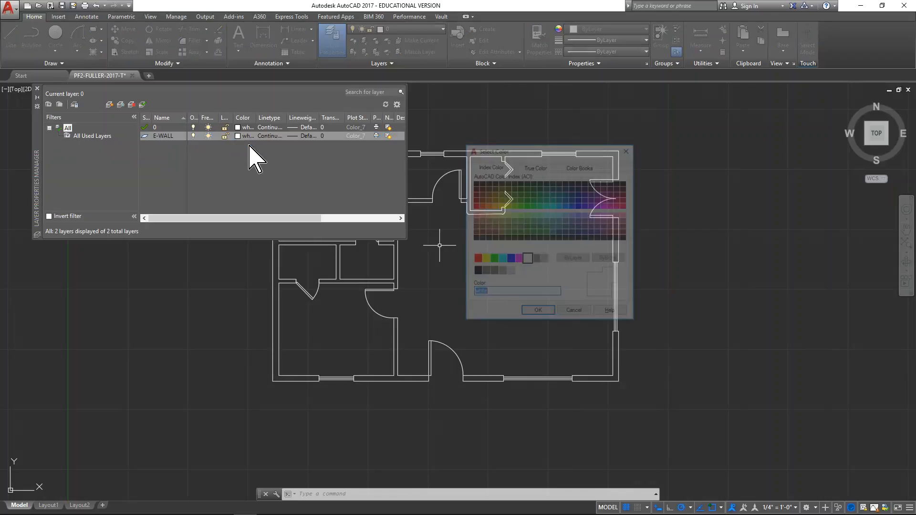
pyautogui.click(476, 260)
pyautogui.click(538, 313)
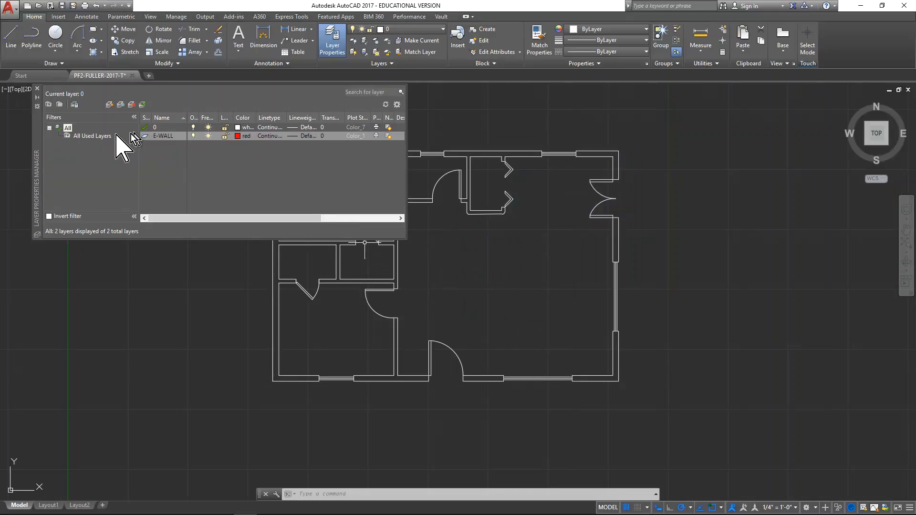
# Create a new layer named I-WALL and assign it index color 90 (green).
pyautogui.click(109, 105)
pyautogui.press('BackSpace')
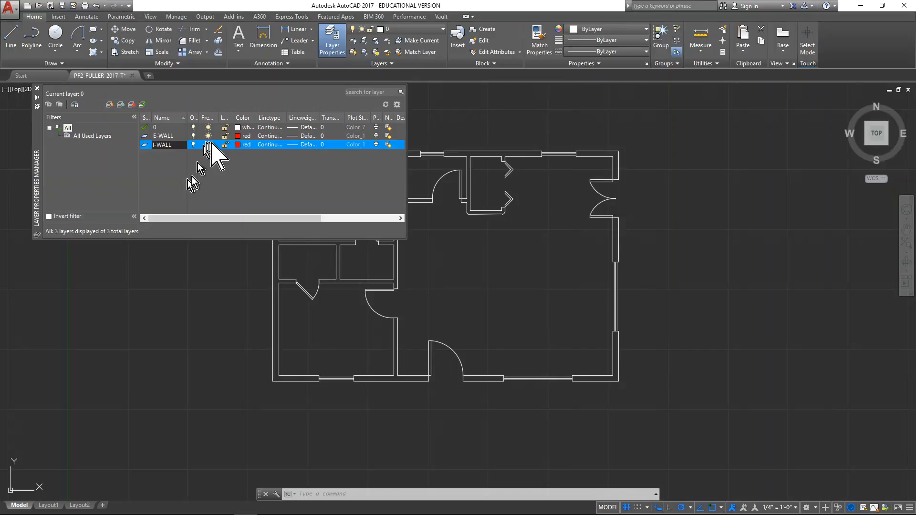
pyautogui.click(243, 145)
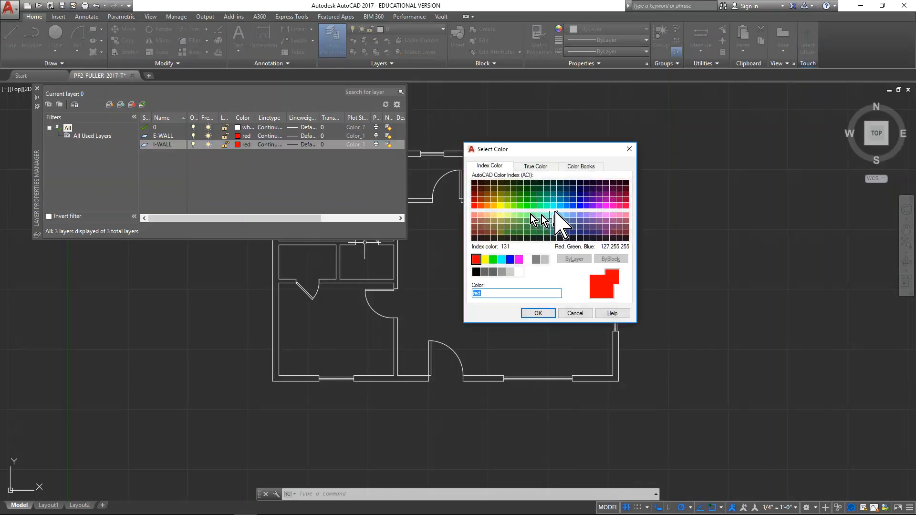
pyautogui.click(527, 205)
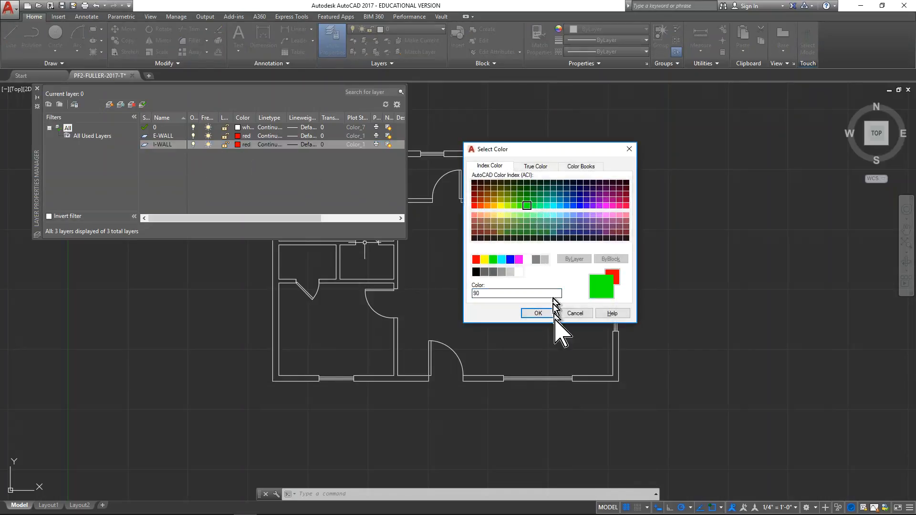
pyautogui.click(538, 313)
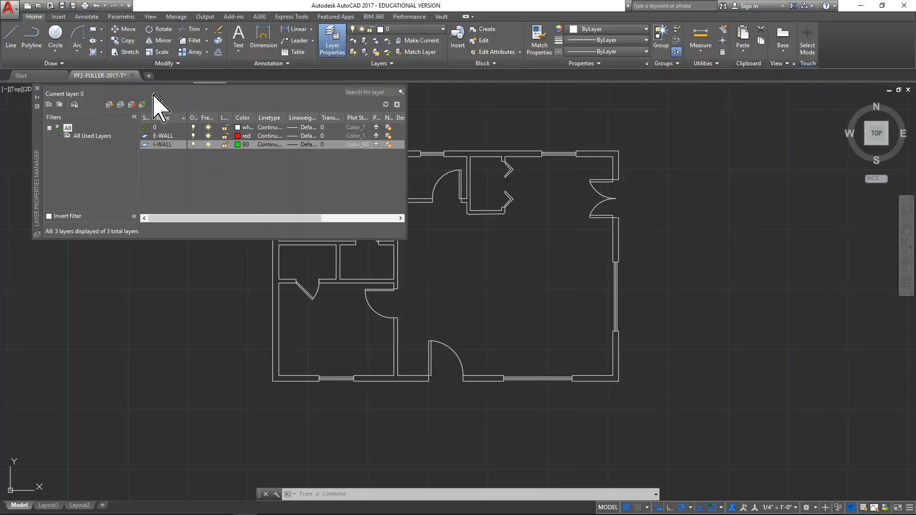
# Create a new layer named DOOR and assign it index color 50 (yellow).
pyautogui.click(110, 105)
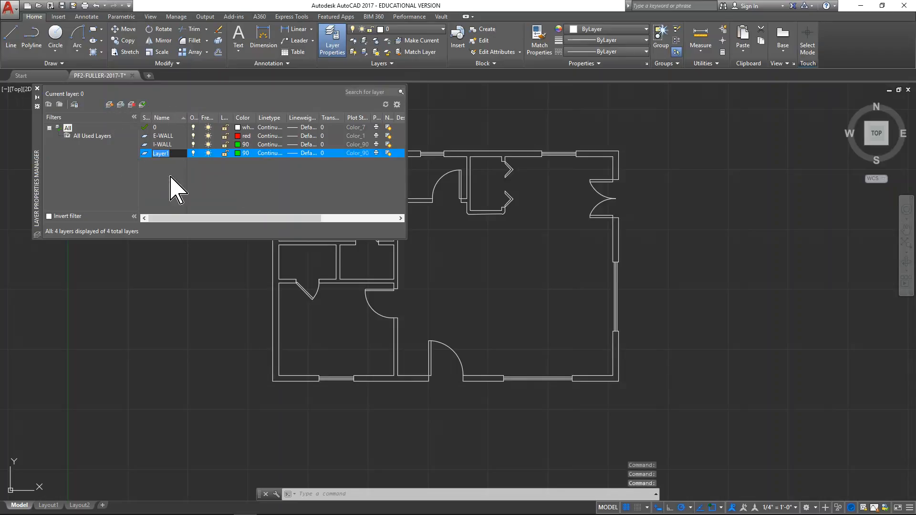
pyautogui.write('DOOR')
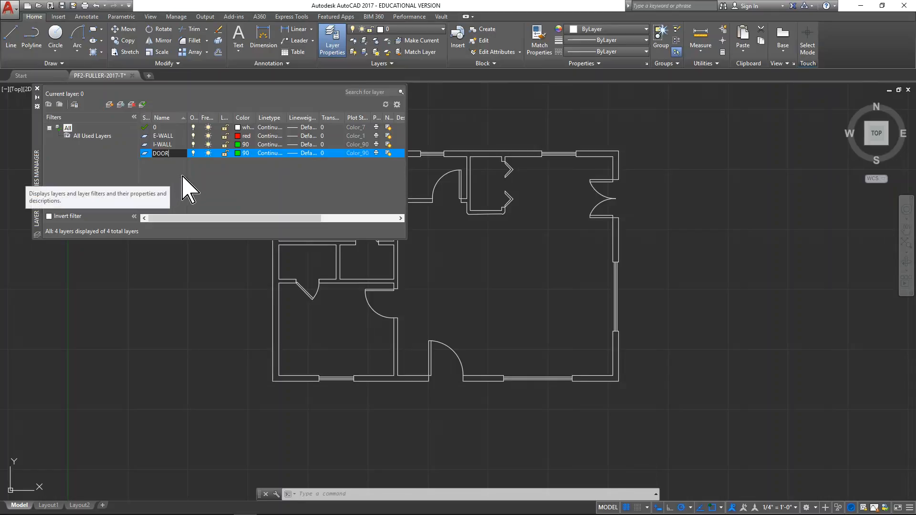
pyautogui.click(237, 153)
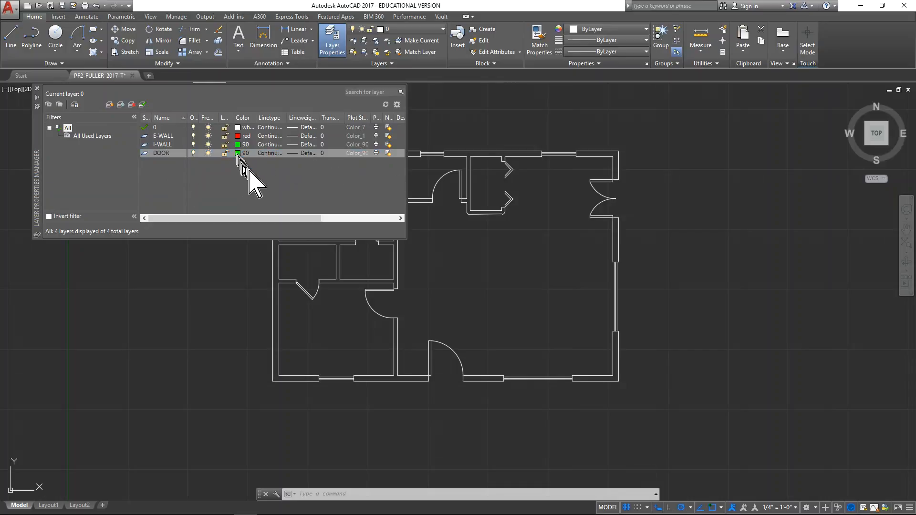
pyautogui.click(238, 154)
pyautogui.click(501, 205)
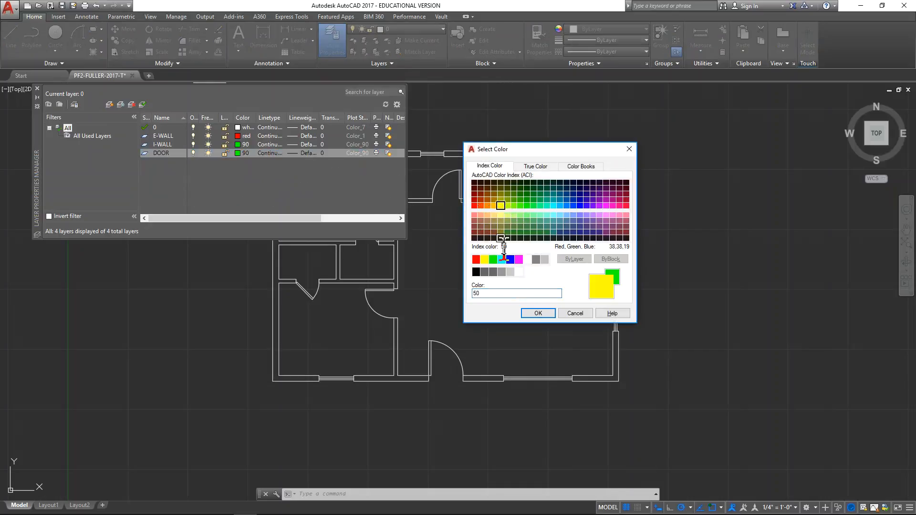
pyautogui.click(538, 313)
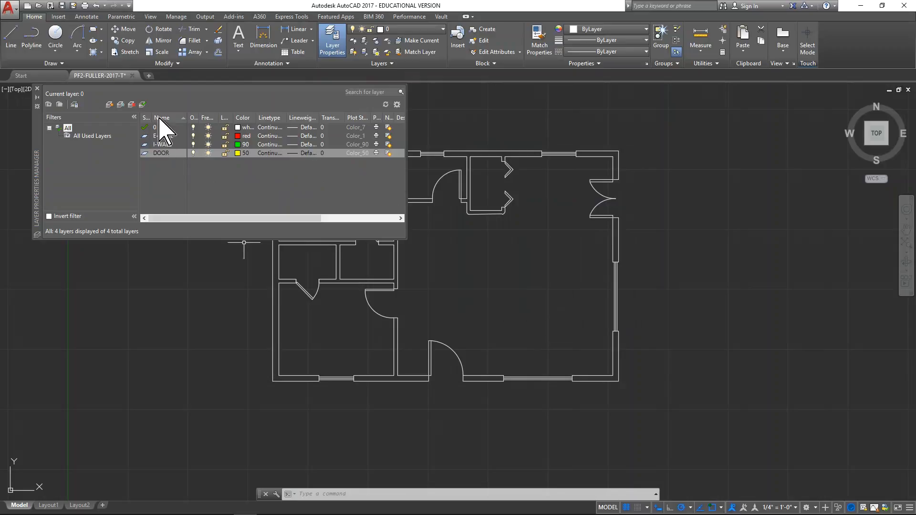
# Create a new layer named WIND with index color 130 (cyan), and close the layer manager.
pyautogui.click(109, 104)
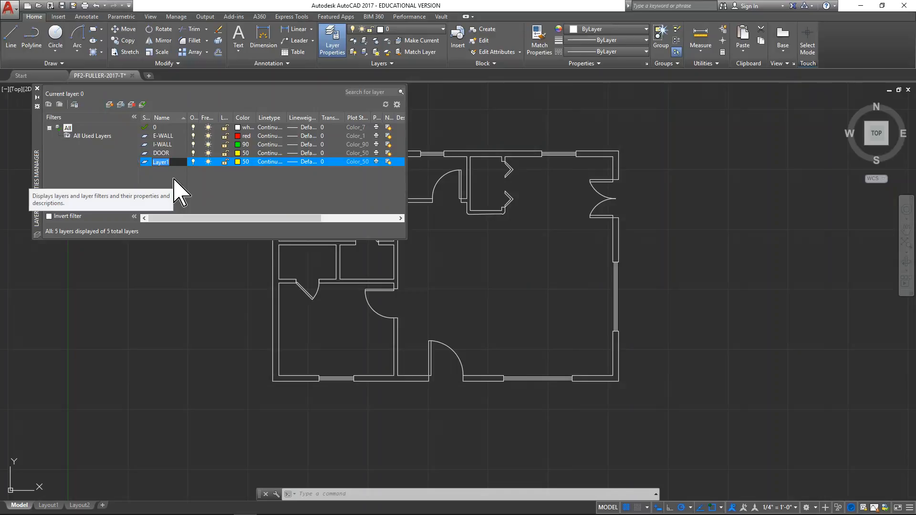
pyautogui.write('WIND')
pyautogui.click(239, 162)
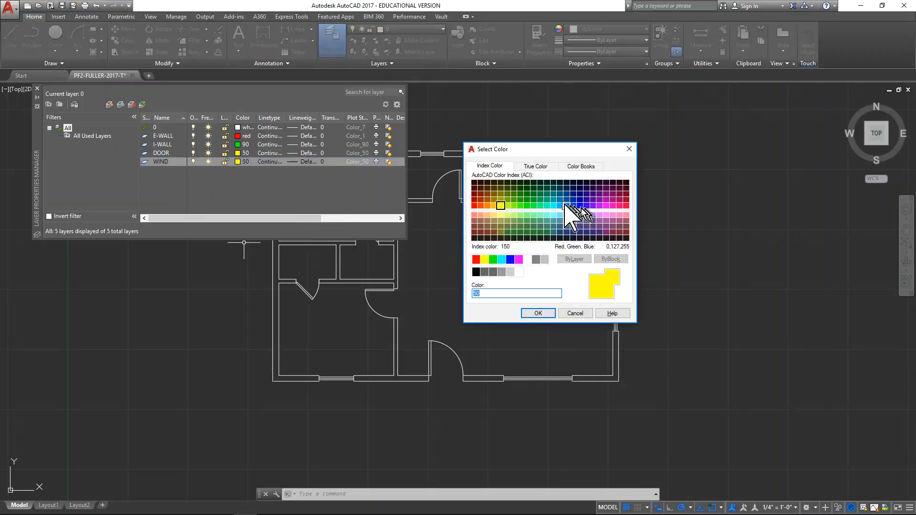
pyautogui.click(554, 206)
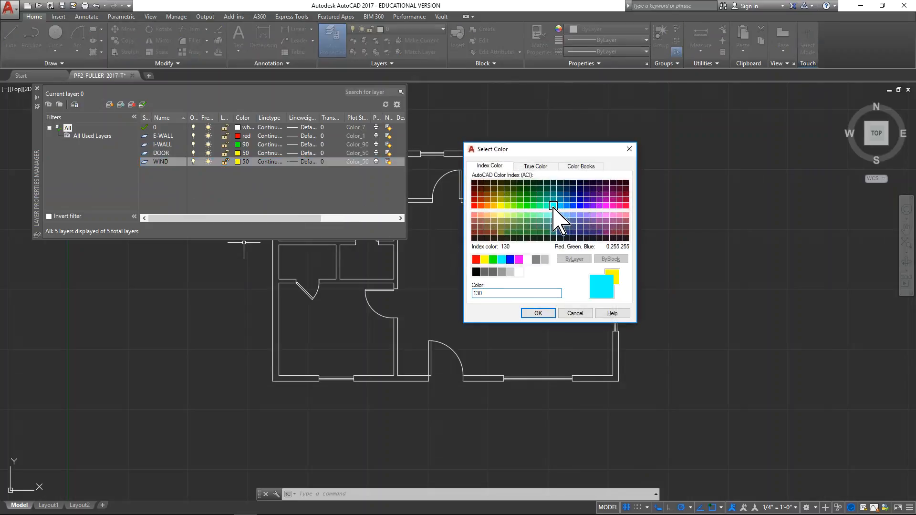
pyautogui.click(540, 313)
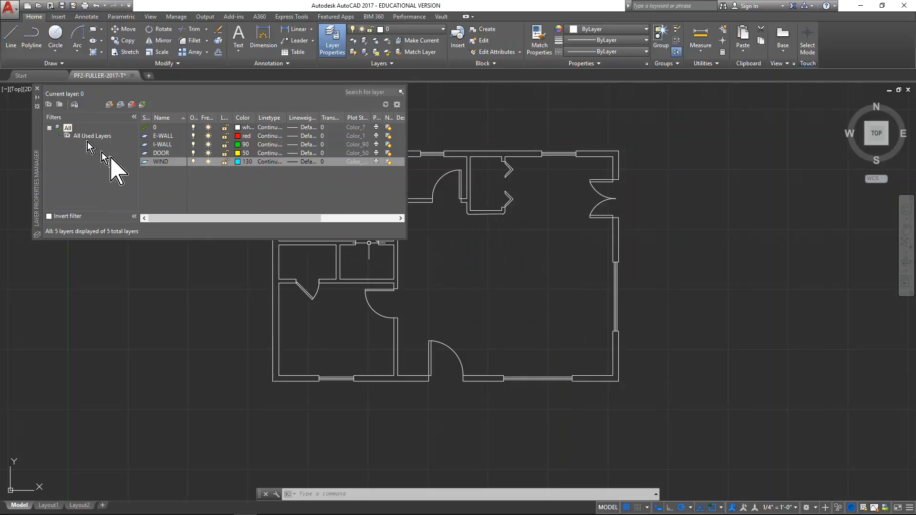
pyautogui.click(38, 89)
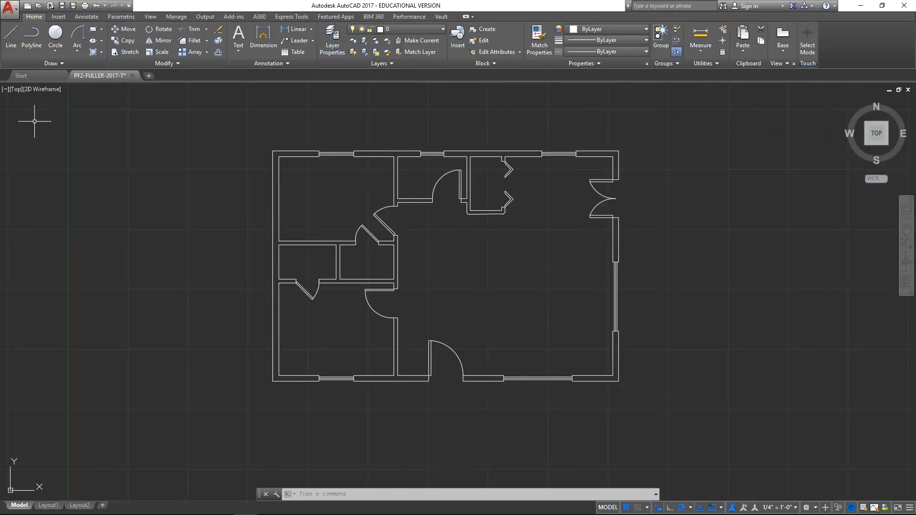
# Select the exterior wall segments around the floor plan's perimeter, assign them to the E-WALL layer, and clear the selection.
pyautogui.click(295, 133)
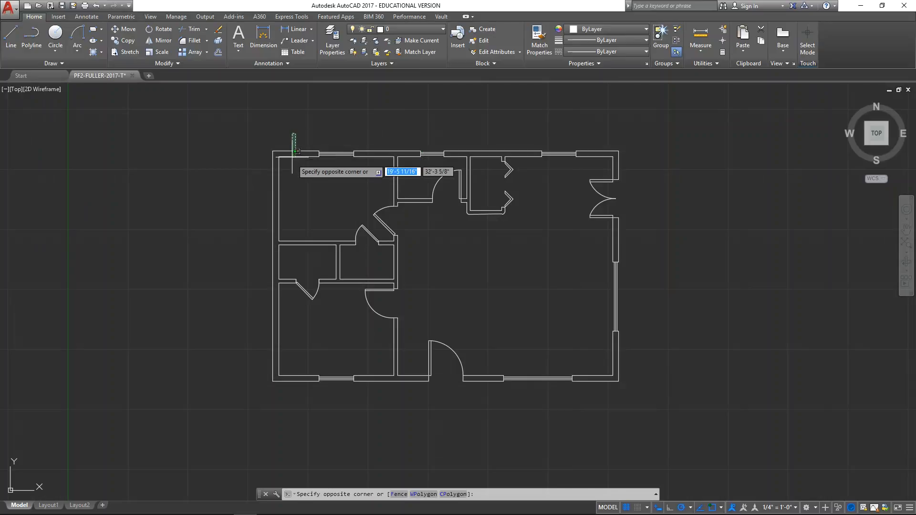
pyautogui.click(248, 200)
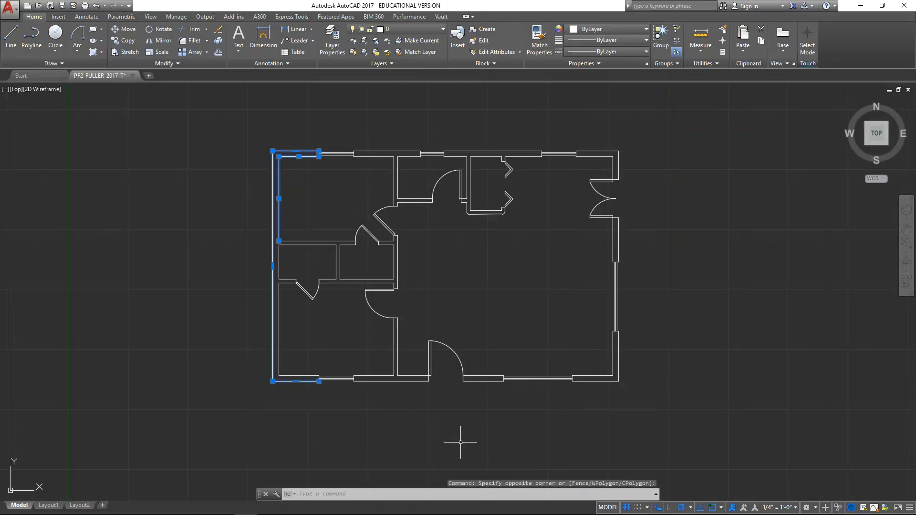
pyautogui.moveTo(413, 367); pyautogui.dragTo(408, 397)
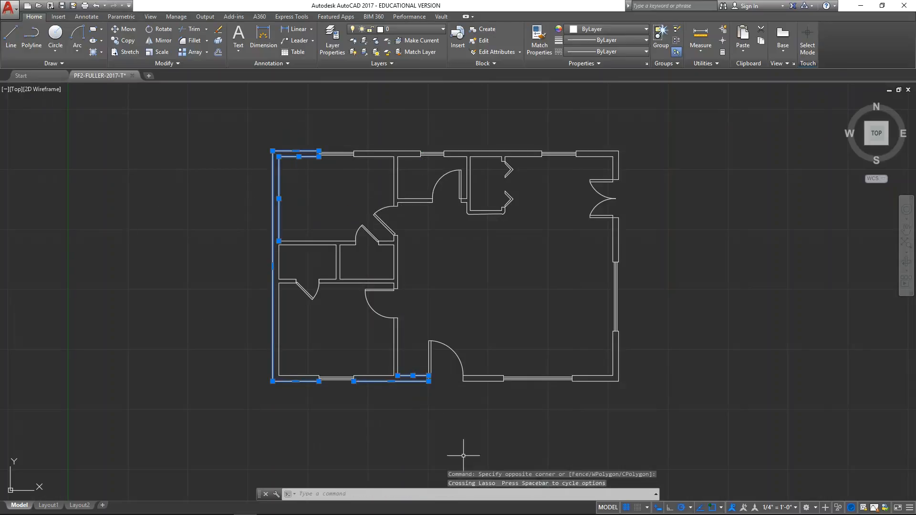
pyautogui.moveTo(500, 403)
pyautogui.mouseDown()
pyautogui.moveTo(484, 348)
pyautogui.moveTo(507, 397)
pyautogui.mouseUp()
pyautogui.click(636, 363)
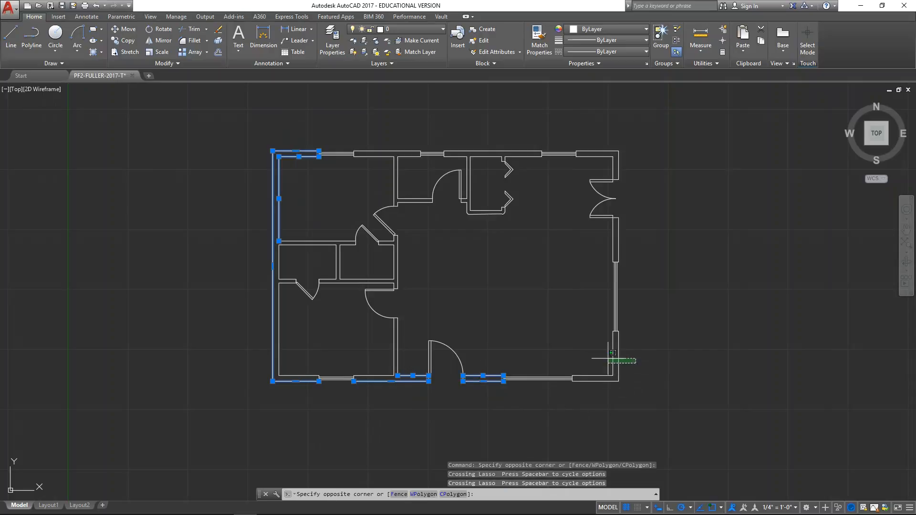
pyautogui.click(580, 376)
pyautogui.click(628, 237)
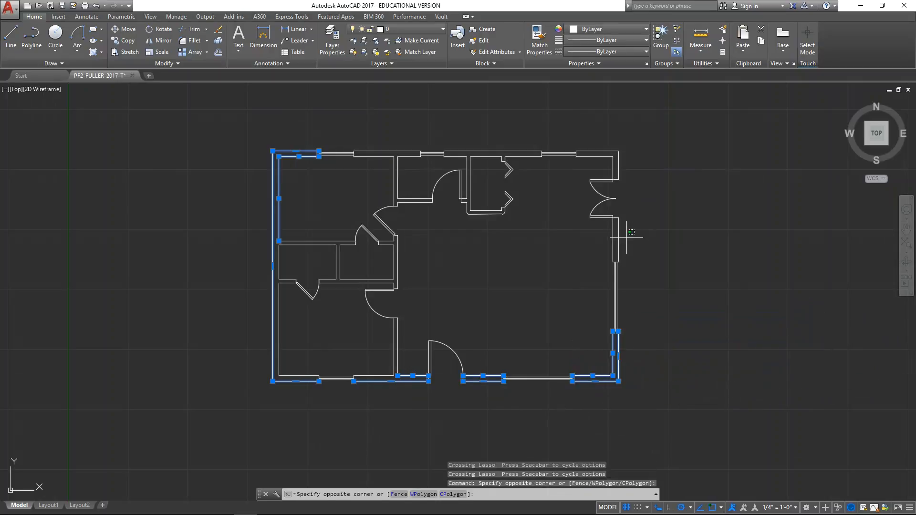
pyautogui.click(565, 233)
pyautogui.click(620, 136)
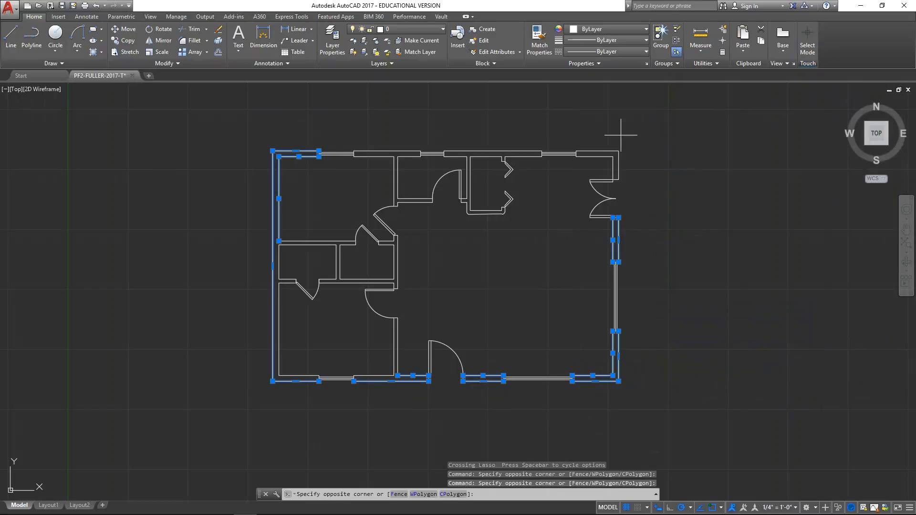
pyautogui.click(597, 170)
pyautogui.click(482, 160)
pyautogui.click(478, 143)
pyautogui.click(371, 137)
pyautogui.click(390, 160)
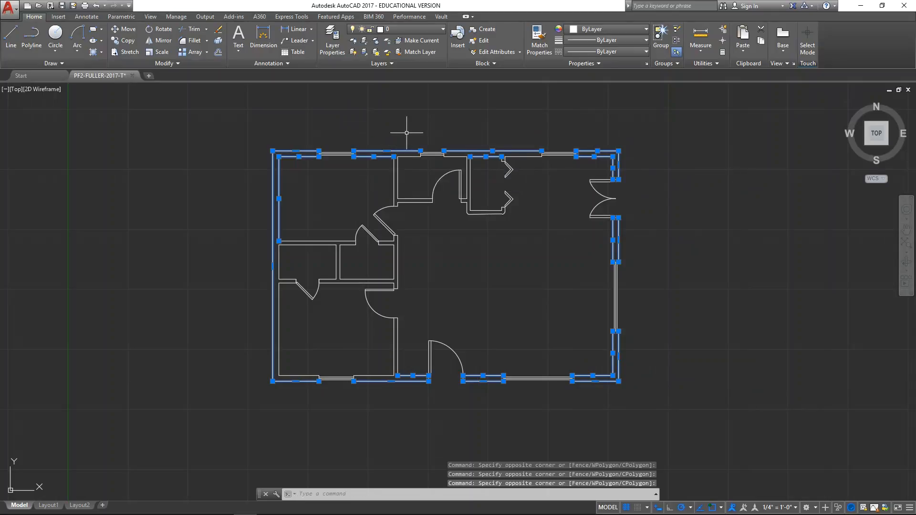
pyautogui.click(431, 30)
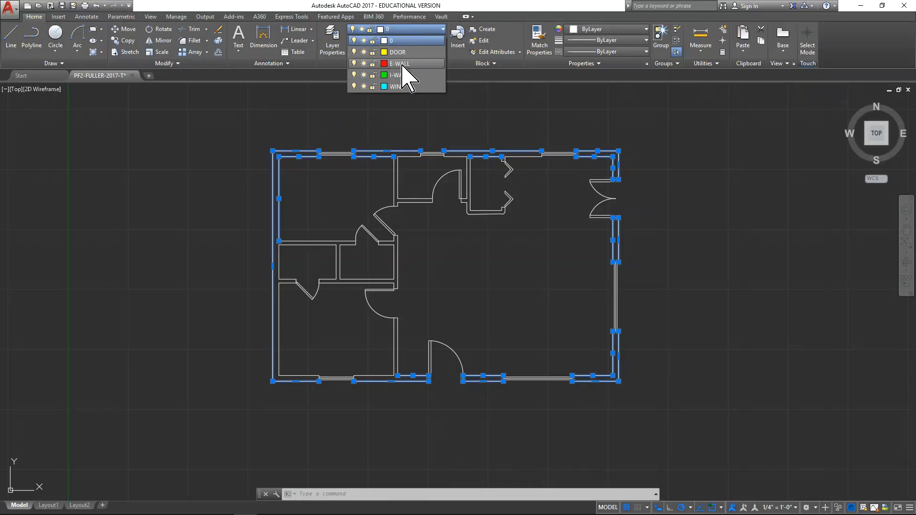
pyautogui.click(403, 65)
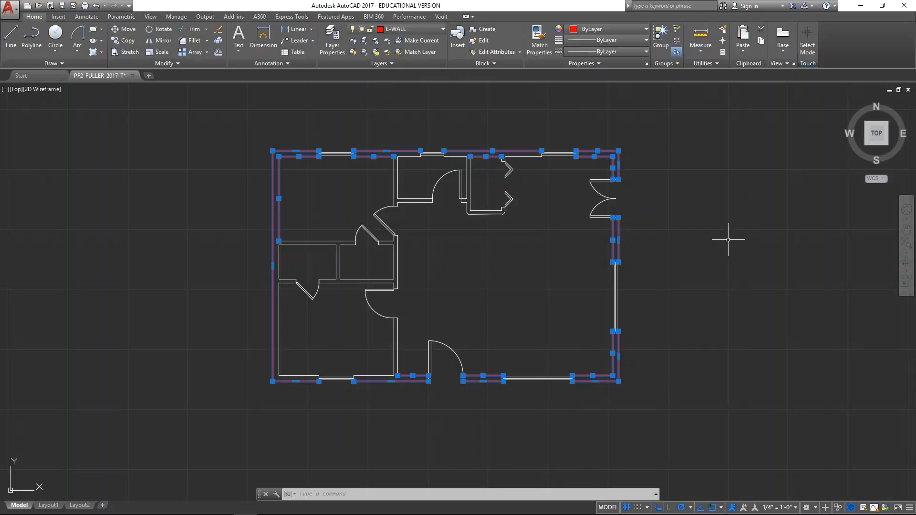
pyautogui.press('Escape')
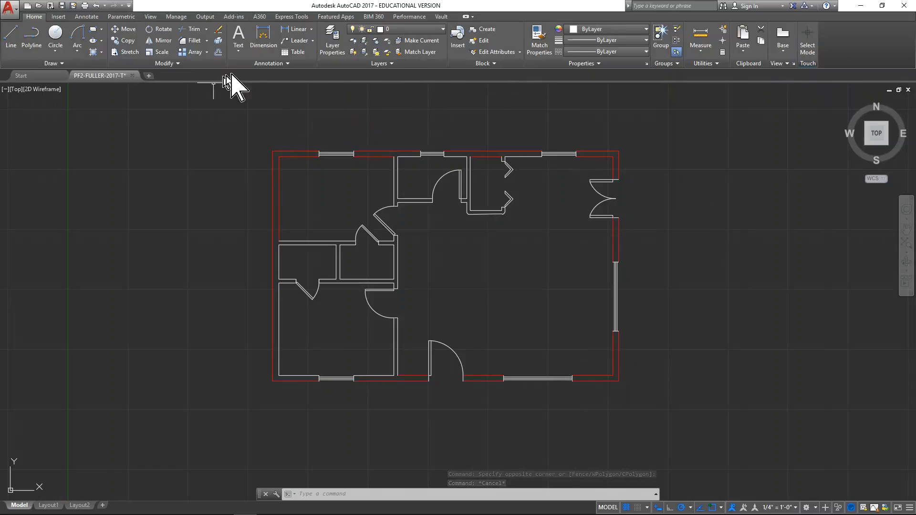
# Select all six windows in the exterior walls, assign them to the WIND layer, and clear the selection.
pyautogui.click(339, 144)
pyautogui.click(327, 237)
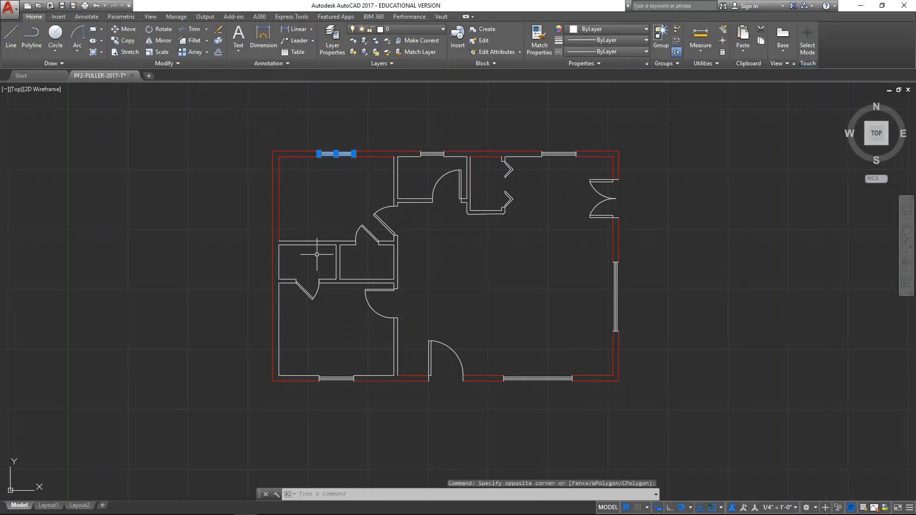
pyautogui.click(327, 369)
pyautogui.click(337, 411)
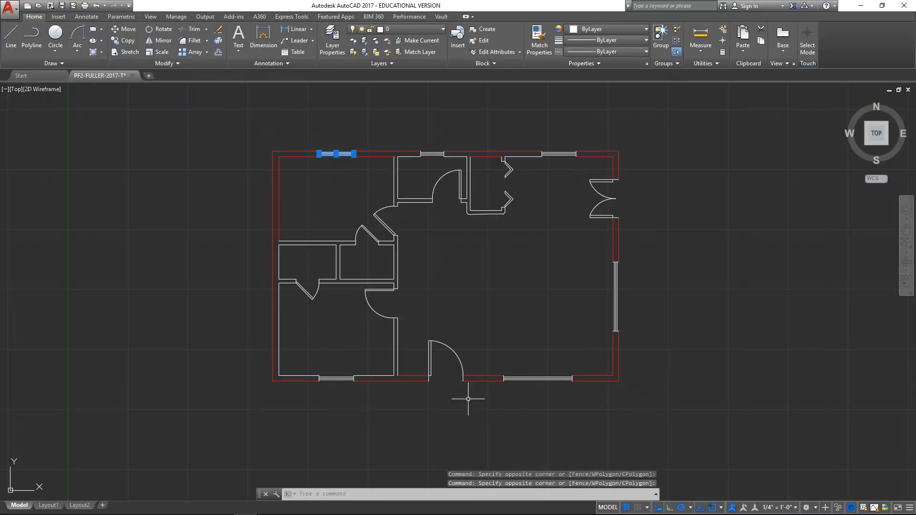
pyautogui.click(341, 361)
pyautogui.click(329, 402)
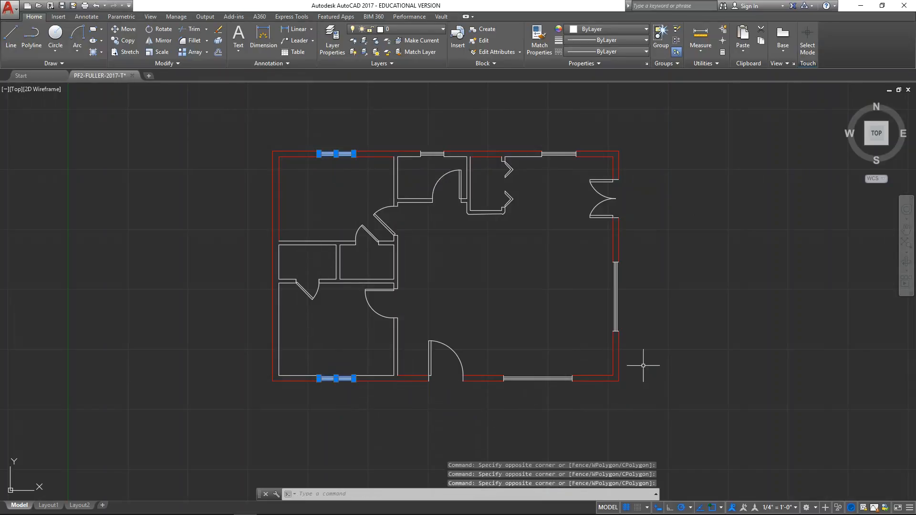
pyautogui.click(564, 367)
pyautogui.click(524, 396)
pyautogui.click(632, 276)
pyautogui.click(592, 315)
pyautogui.click(563, 144)
pyautogui.click(553, 167)
pyautogui.click(433, 143)
pyautogui.click(429, 169)
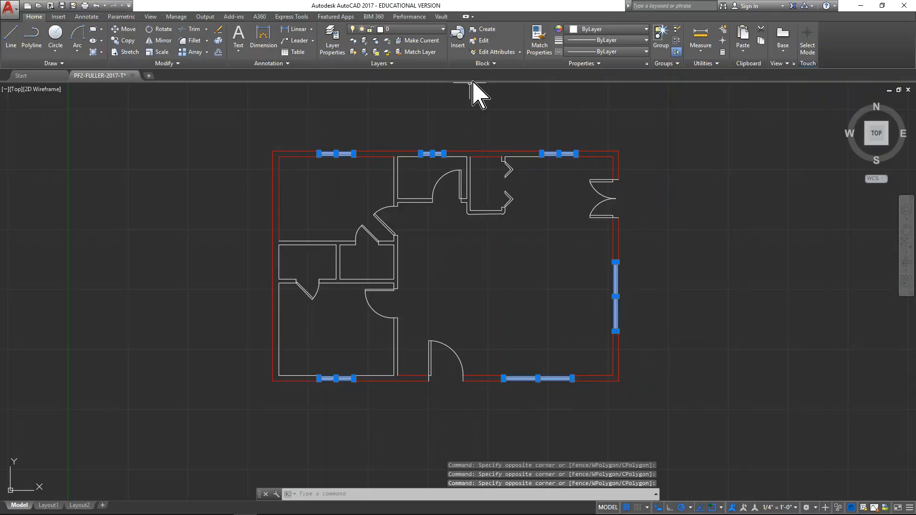
pyautogui.click(414, 30)
pyautogui.click(405, 87)
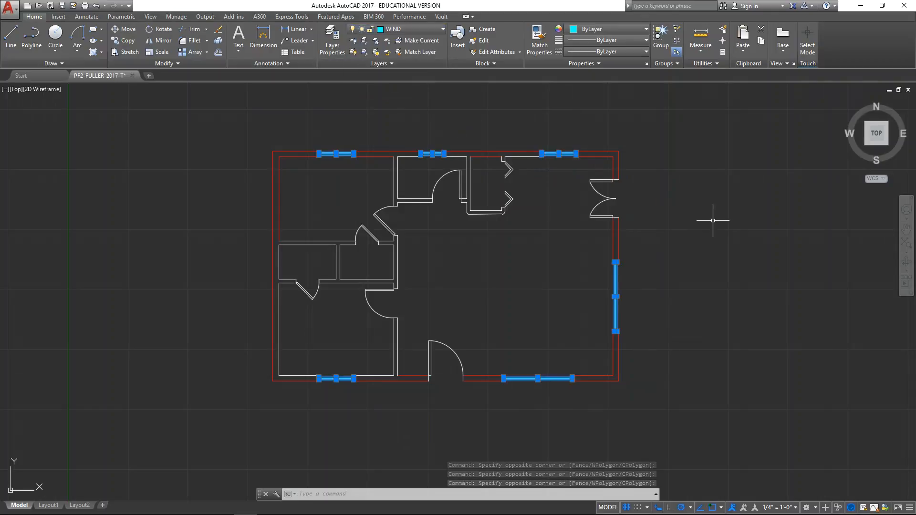
pyautogui.press('Escape')
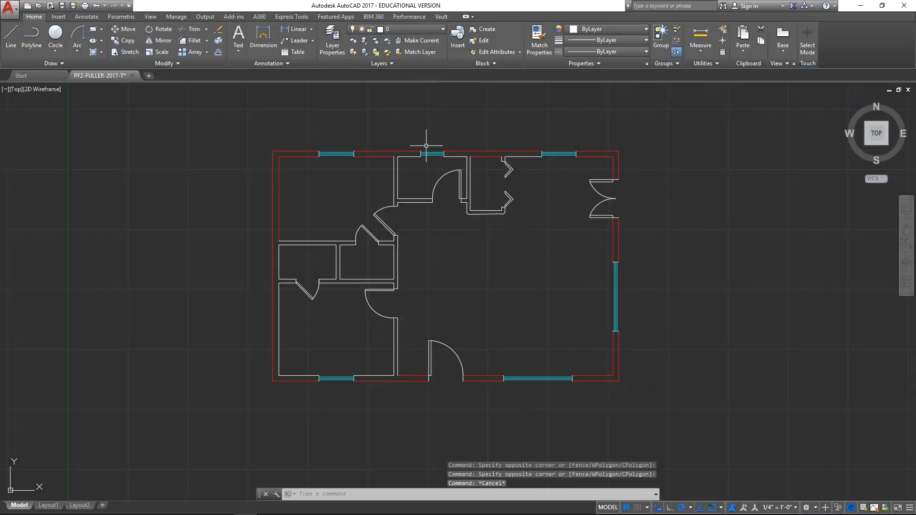
# Select interior wall lines in the closet, bedroom and hallway areas, assign them to the I-WALL layer, and clear the selection.
pyautogui.click(413, 29)
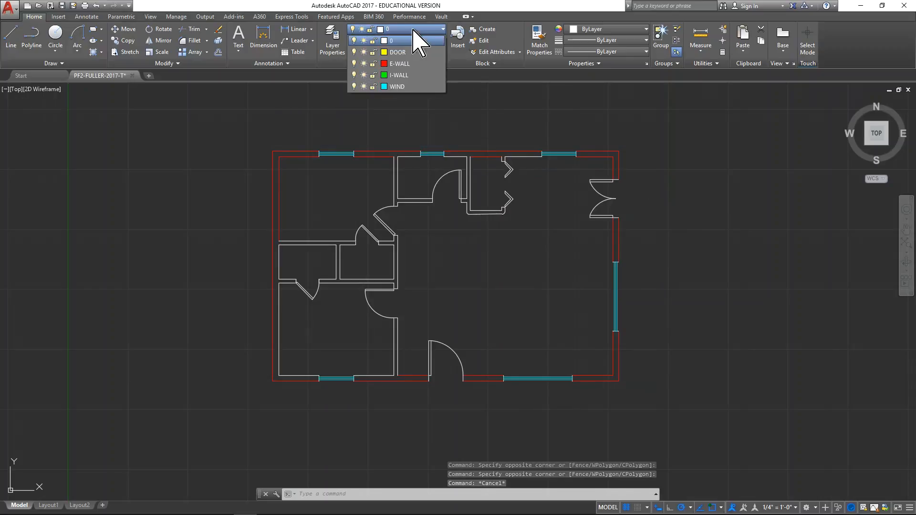
pyautogui.click(554, 107)
pyautogui.click(482, 197)
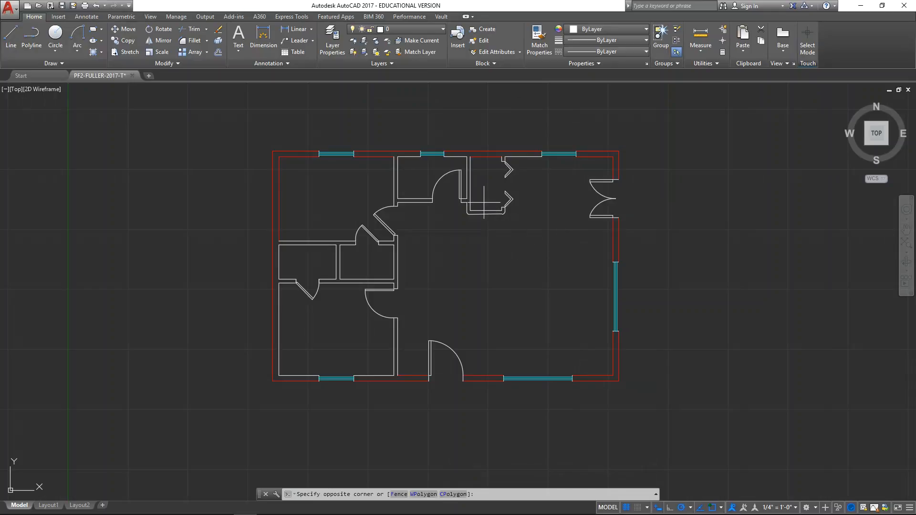
pyautogui.click(461, 216)
pyautogui.click(417, 318)
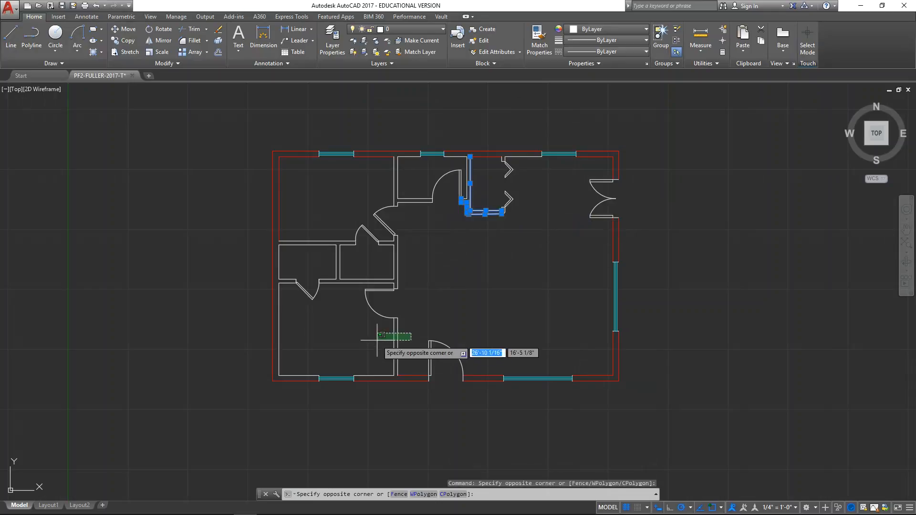
pyautogui.click(376, 333)
pyautogui.click(410, 163)
pyautogui.click(377, 193)
pyautogui.click(310, 221)
pyautogui.click(298, 248)
pyautogui.click(420, 29)
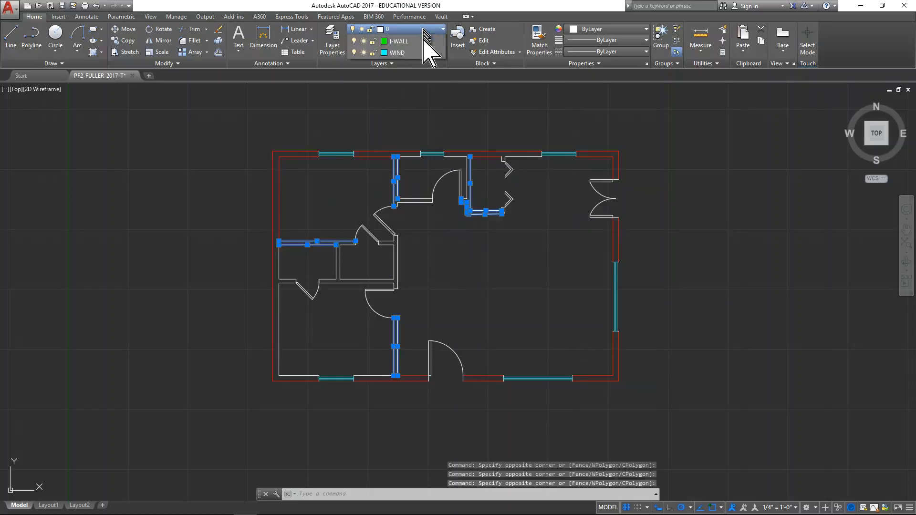
pyautogui.click(401, 74)
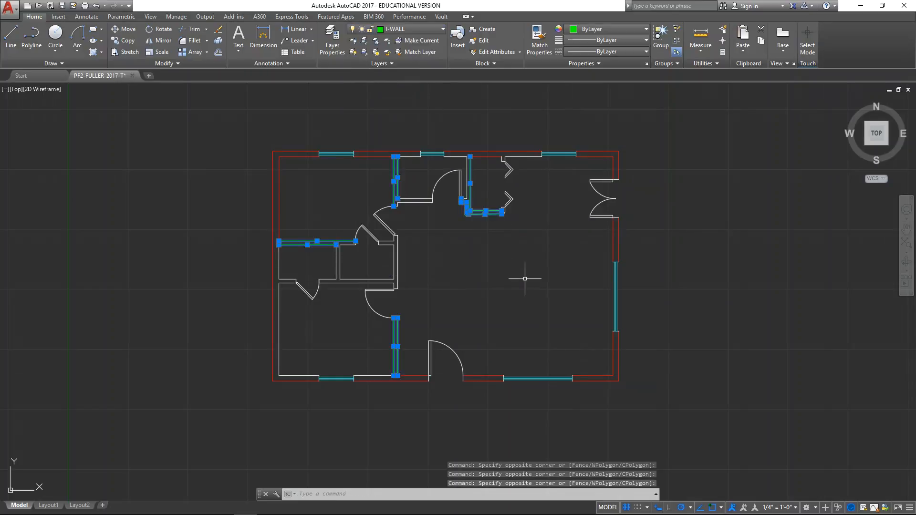
pyautogui.press('Escape')
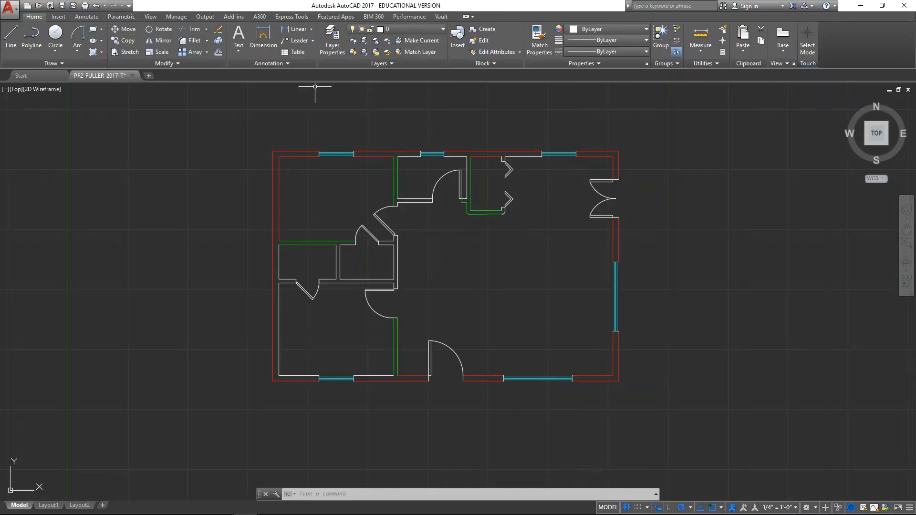
# Select the four interior doors on the west side of the floor plan, assign them to the DOOR layer, and clear the selection.
pyautogui.click(394, 219)
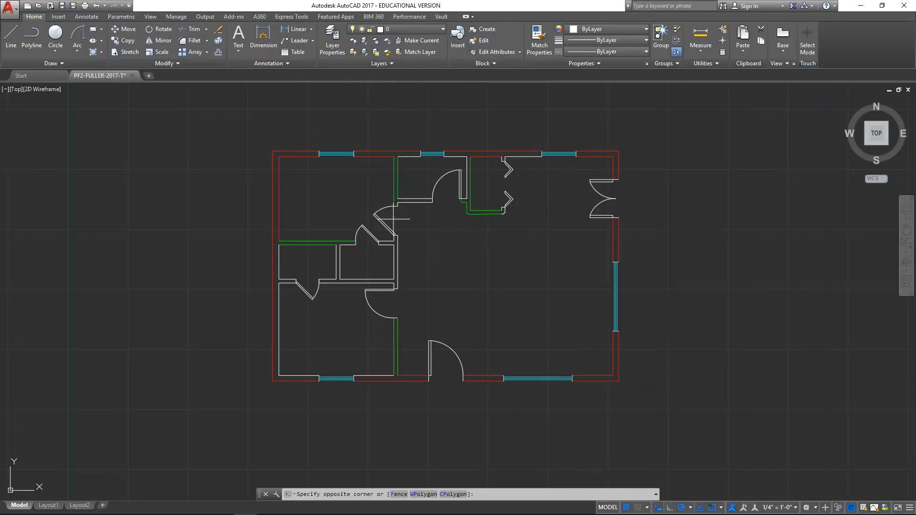
pyautogui.click(344, 236)
pyautogui.click(331, 304)
pyautogui.click(295, 297)
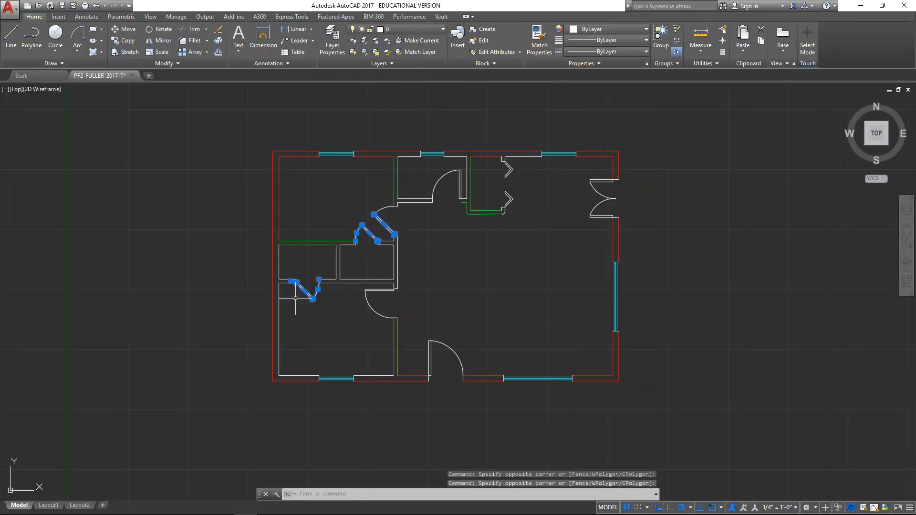
pyautogui.click(397, 286)
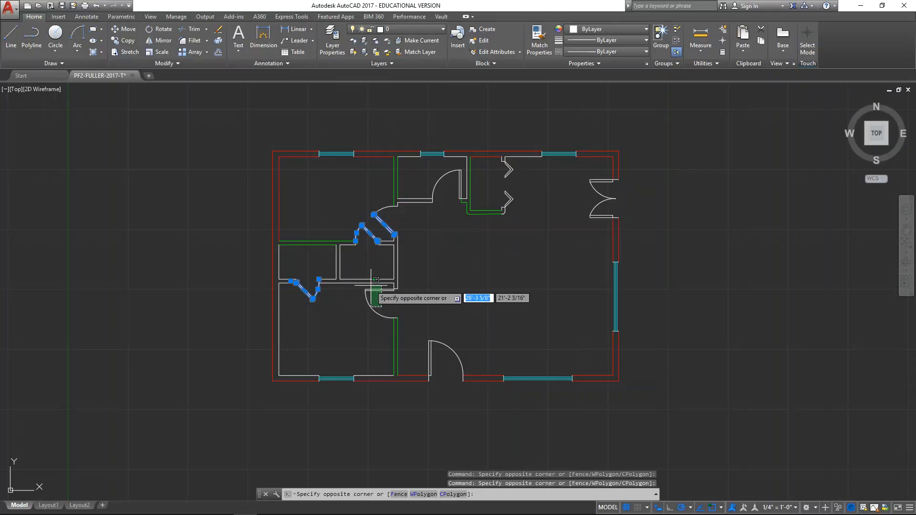
pyautogui.click(368, 291)
pyautogui.click(368, 306)
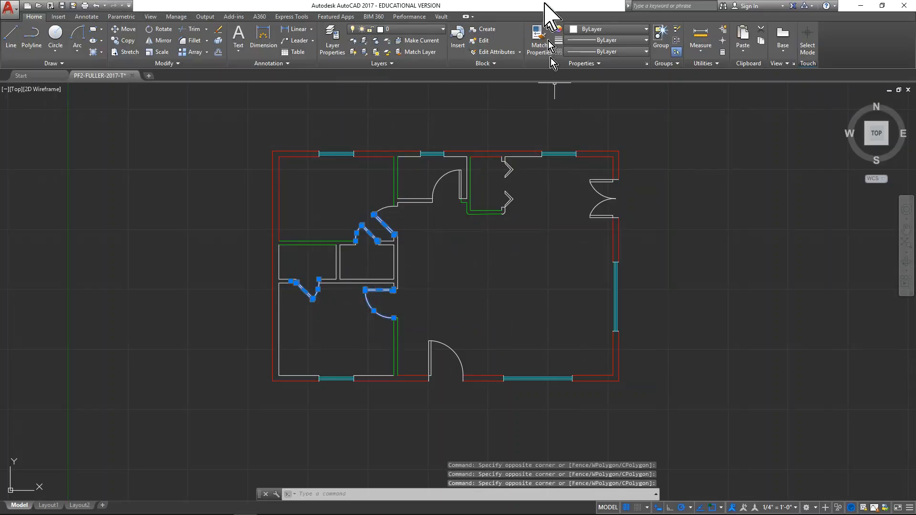
pyautogui.click(442, 29)
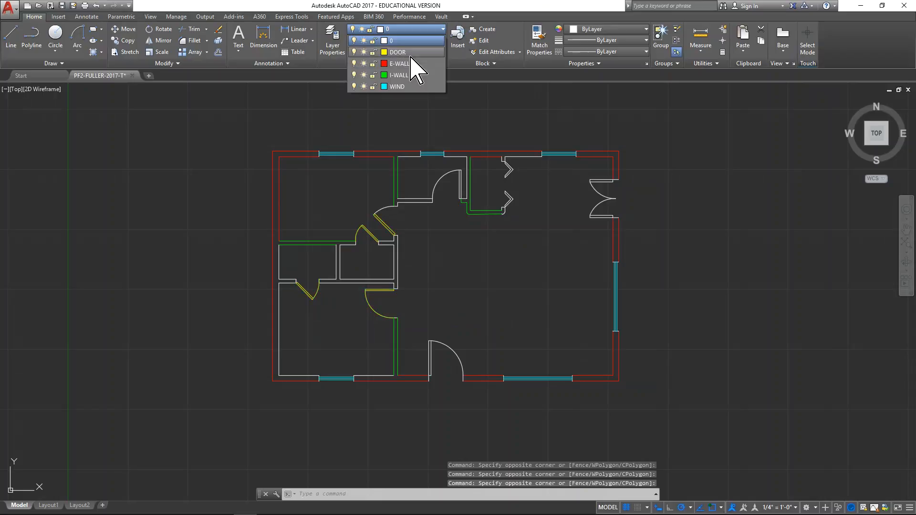
pyautogui.click(420, 67)
pyautogui.press('Escape')
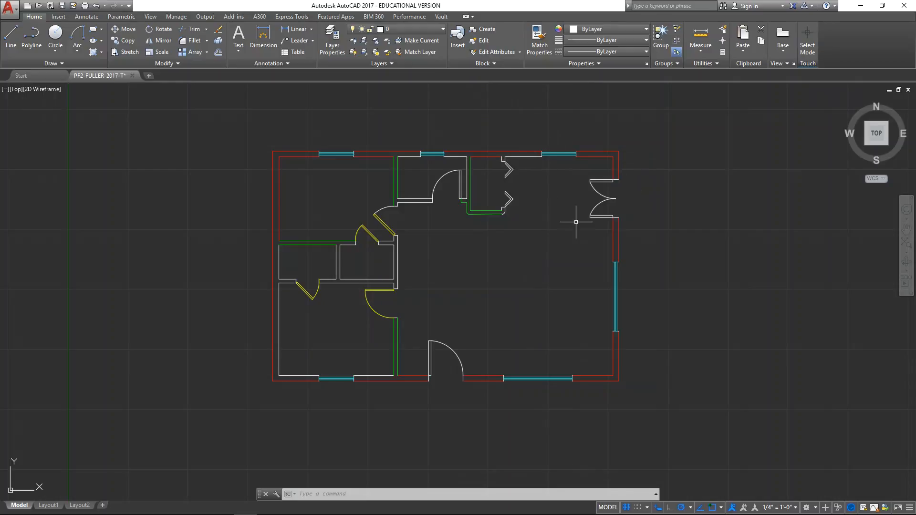
pyautogui.moveTo(574, 224); pyautogui.dragTo(423, 220, button='middle')
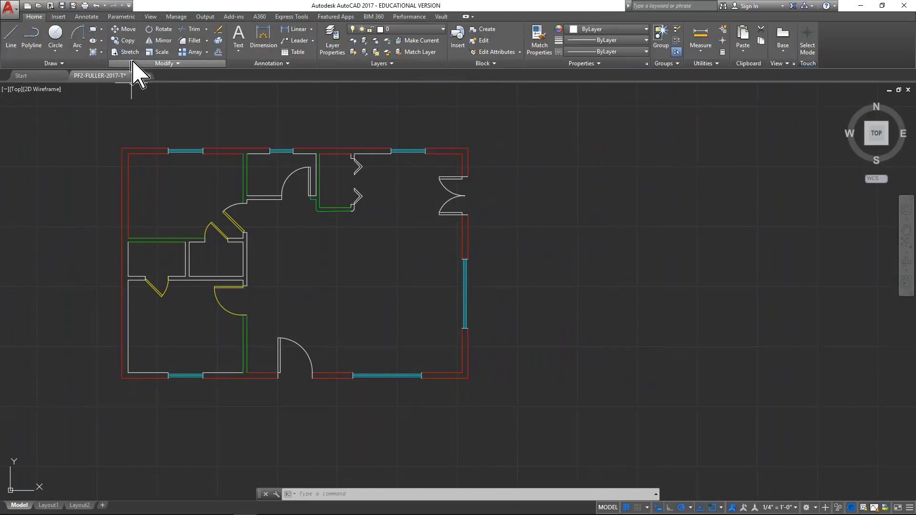
pyautogui.click(94, 29)
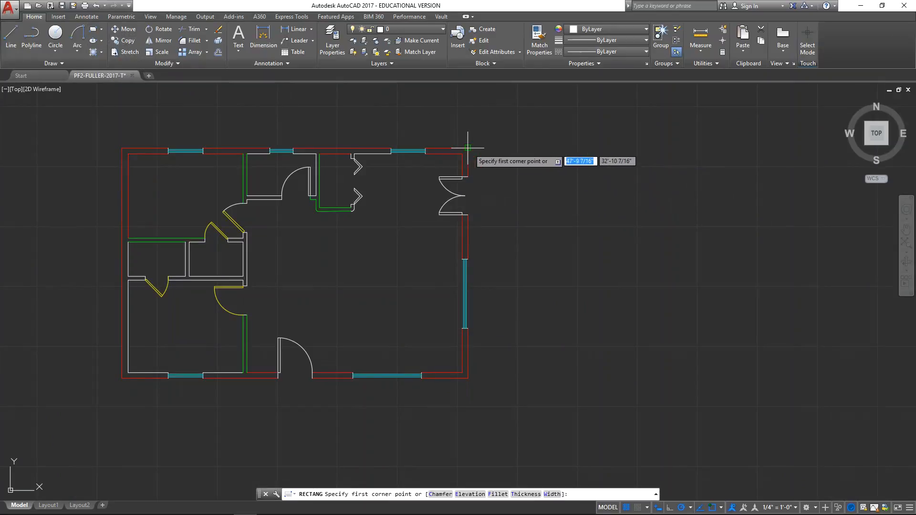
pyautogui.click(578, 149)
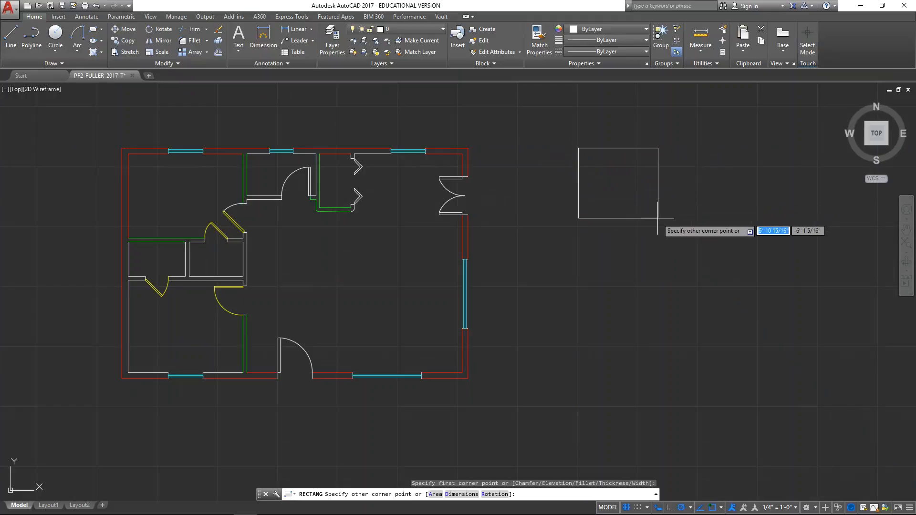
pyautogui.press('Escape')
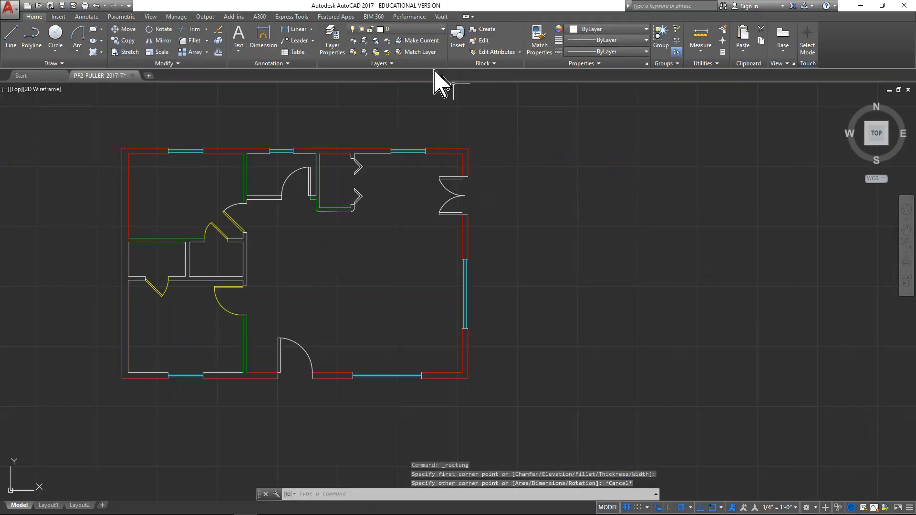
# Make E-WALL the current layer and draw a rectangle in the empty space east of the floor plan.
pyautogui.click(414, 30)
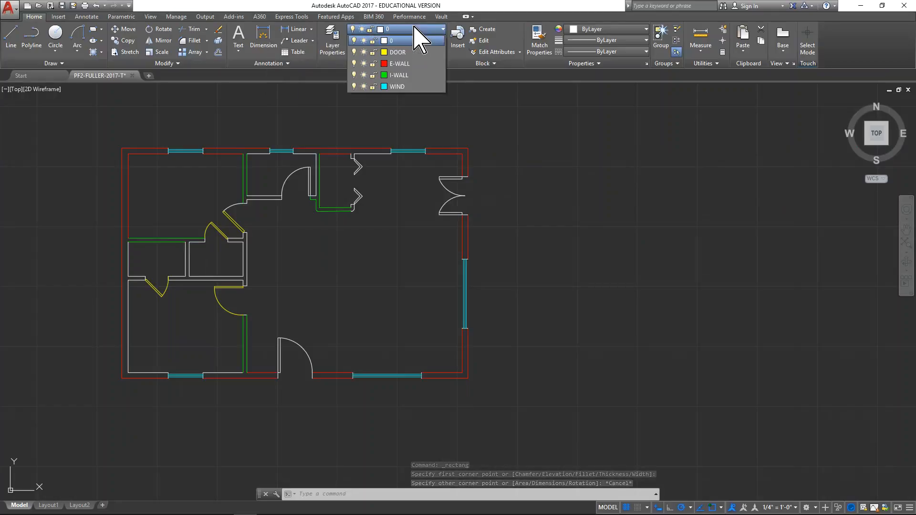
pyautogui.click(419, 64)
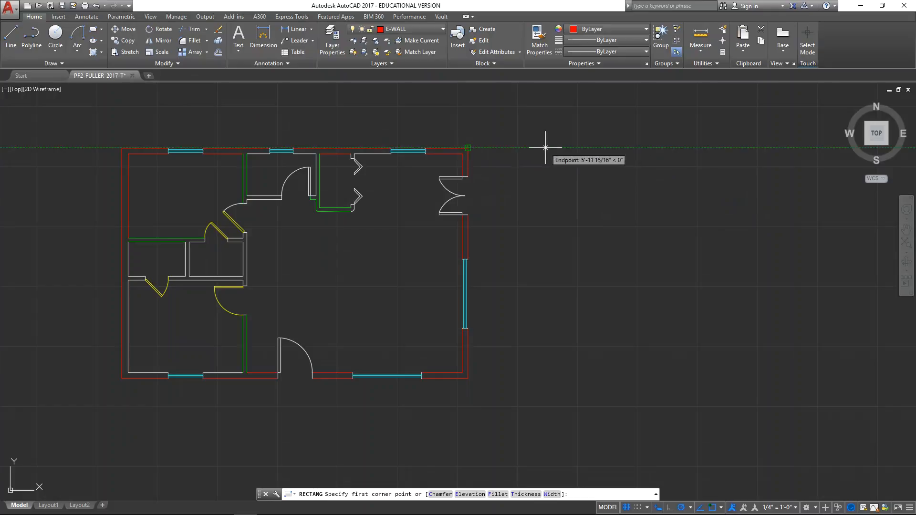
pyautogui.click(589, 148)
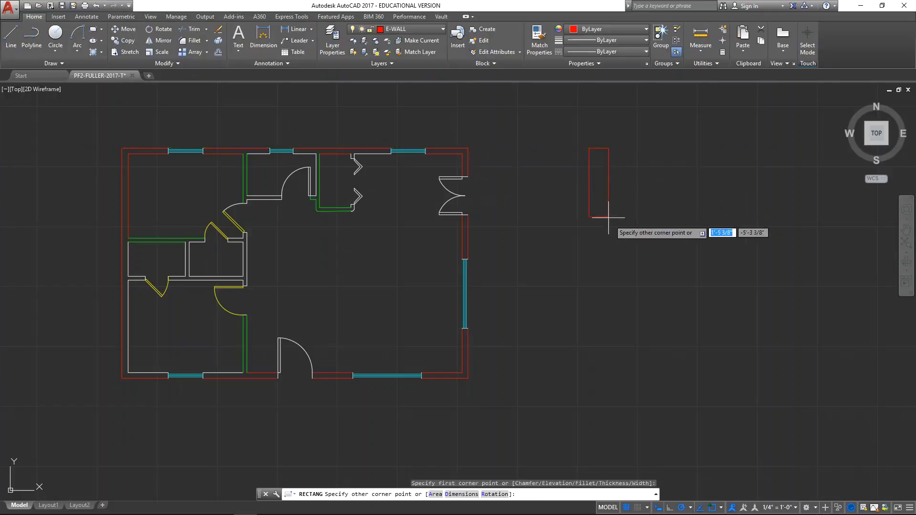
pyautogui.click(720, 259)
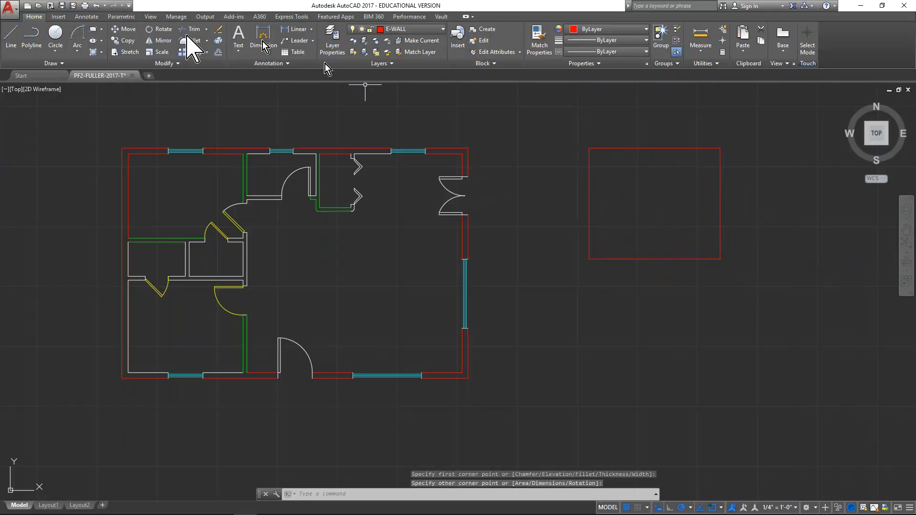
# Offset the new rectangle 4" inward to form the inner face of the exterior wall.
pyautogui.click(218, 41)
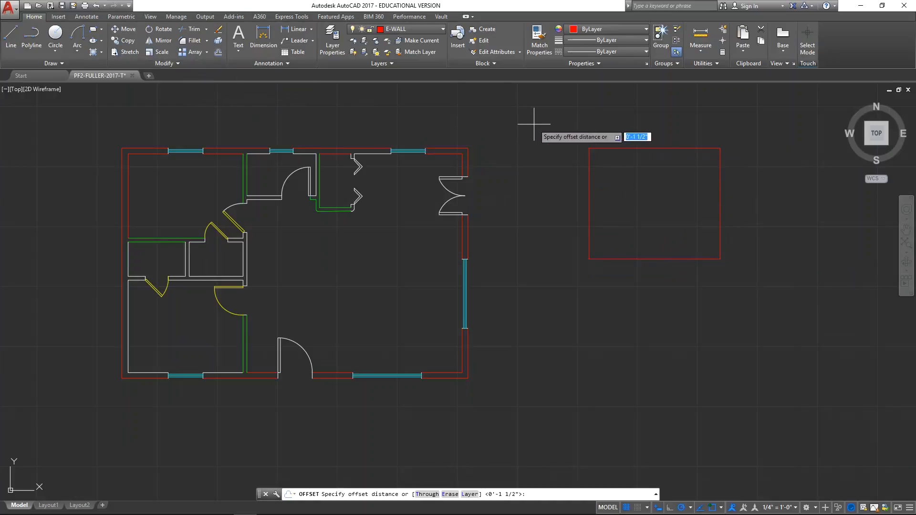
pyautogui.write('4"')
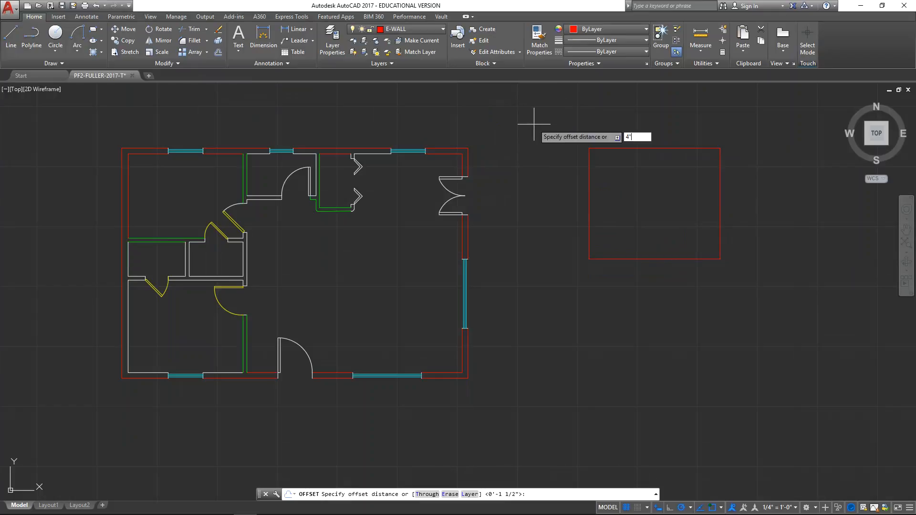
pyautogui.press('Return')
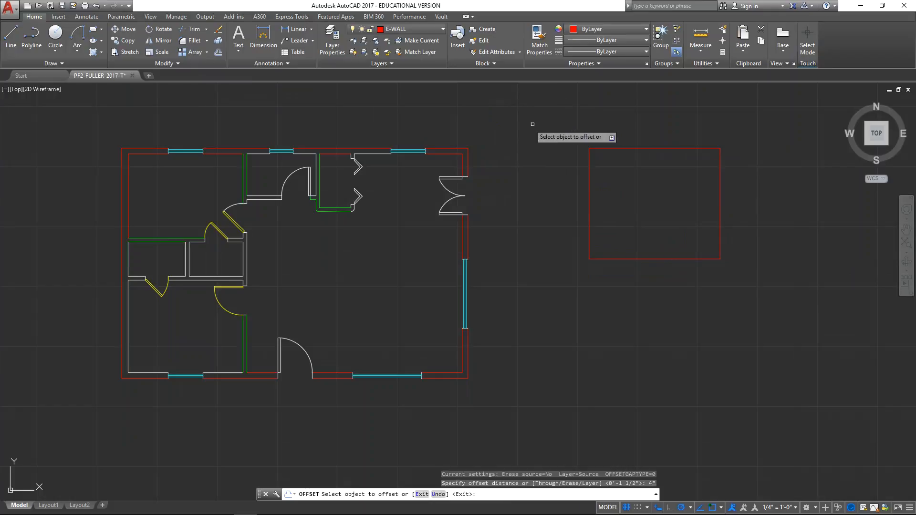
pyautogui.click(625, 149)
pyautogui.click(633, 170)
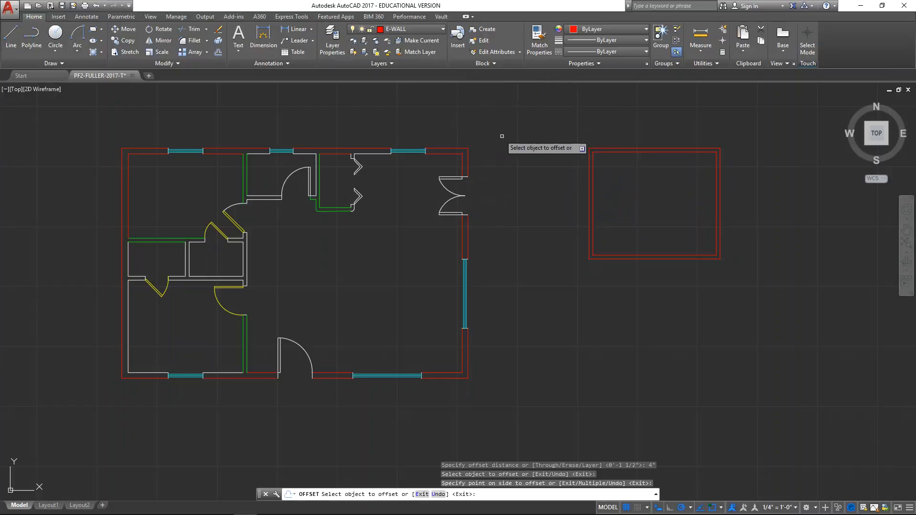
# Make I-WALL the current layer, end the Offset command, and explode the inner rectangle into separate lines.
pyautogui.click(440, 30)
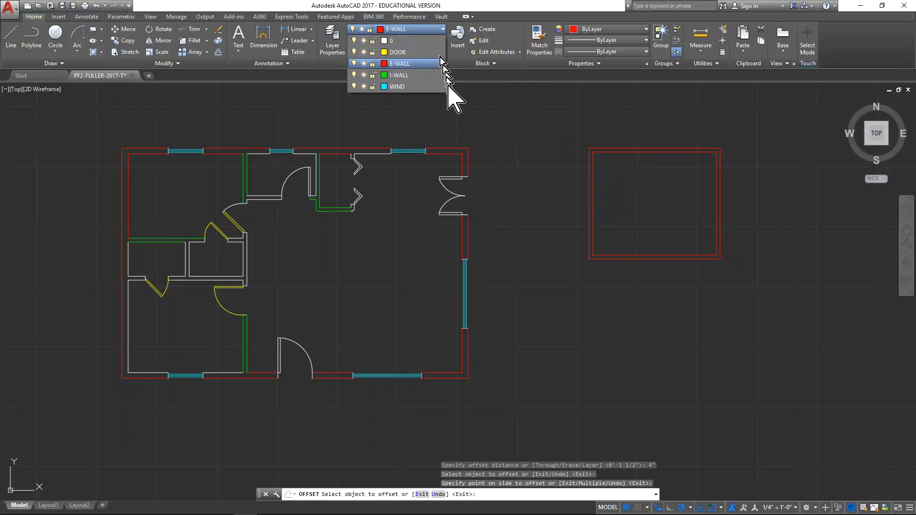
pyautogui.click(416, 76)
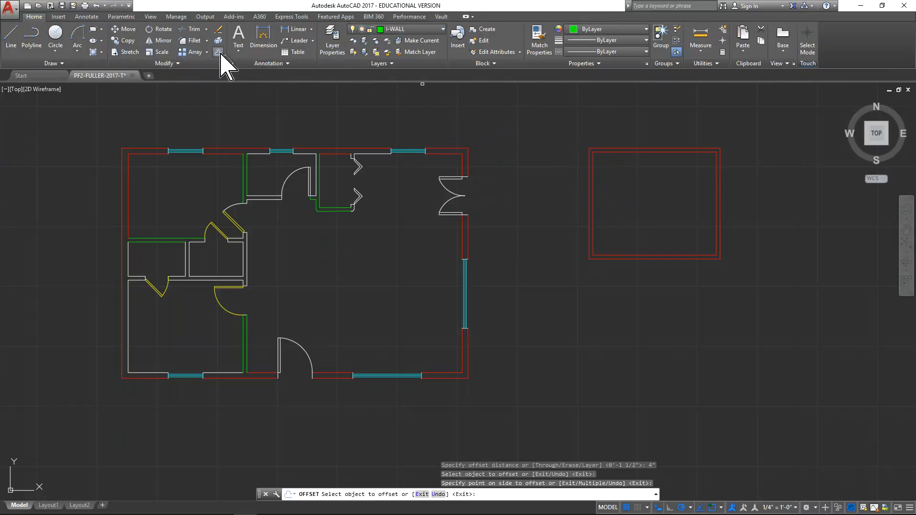
pyautogui.press('Escape')
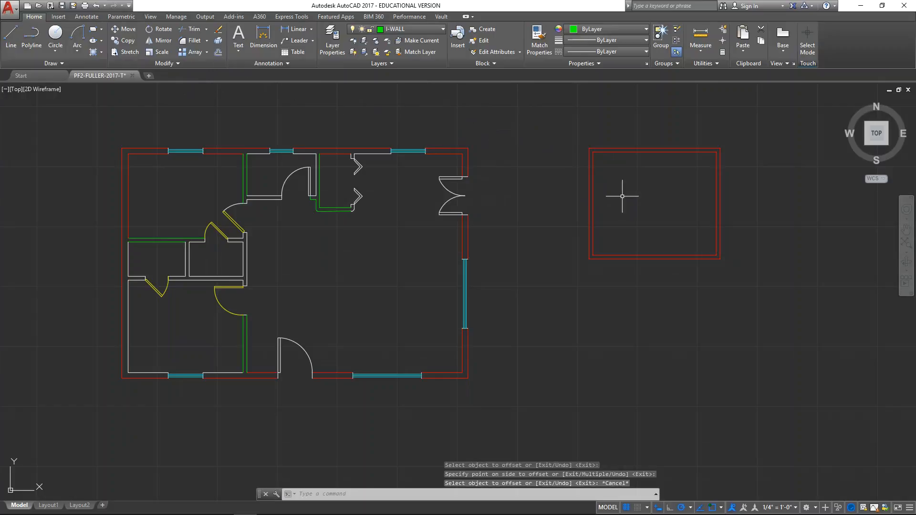
pyautogui.click(593, 199)
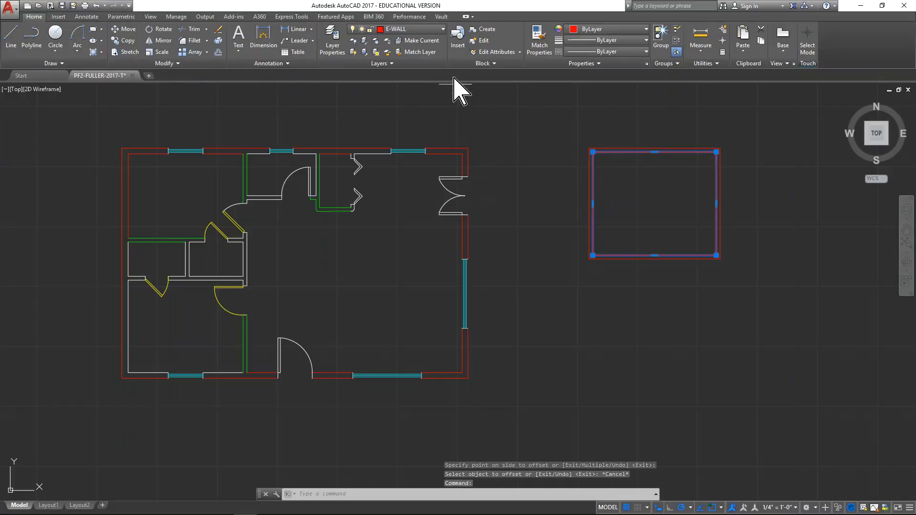
pyautogui.click(218, 41)
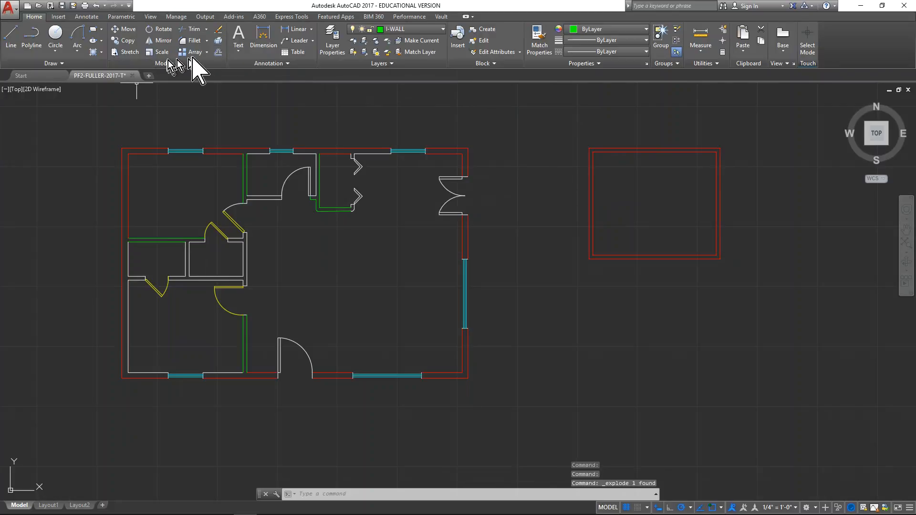
# Offset the inner rectangle's west line 3' toward the inside of the room and end the command.
pyautogui.click(218, 51)
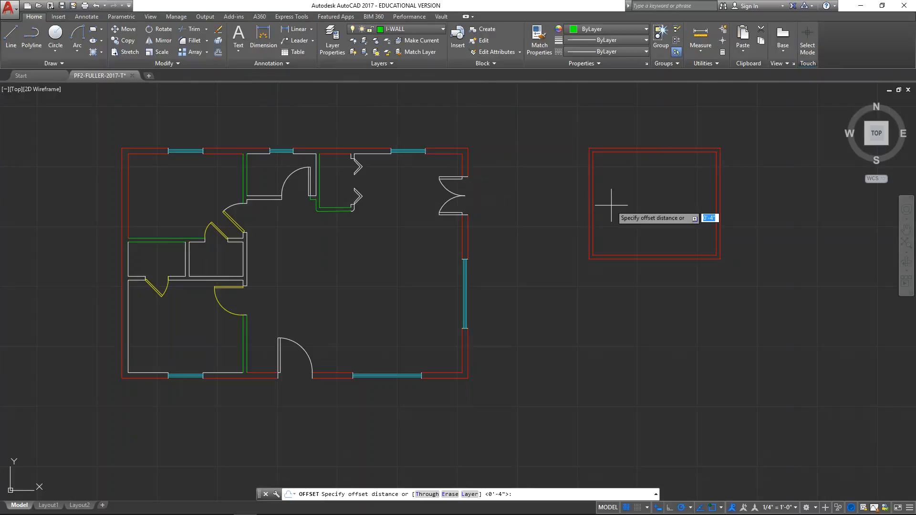
pyautogui.write("3'")
pyautogui.press('Return')
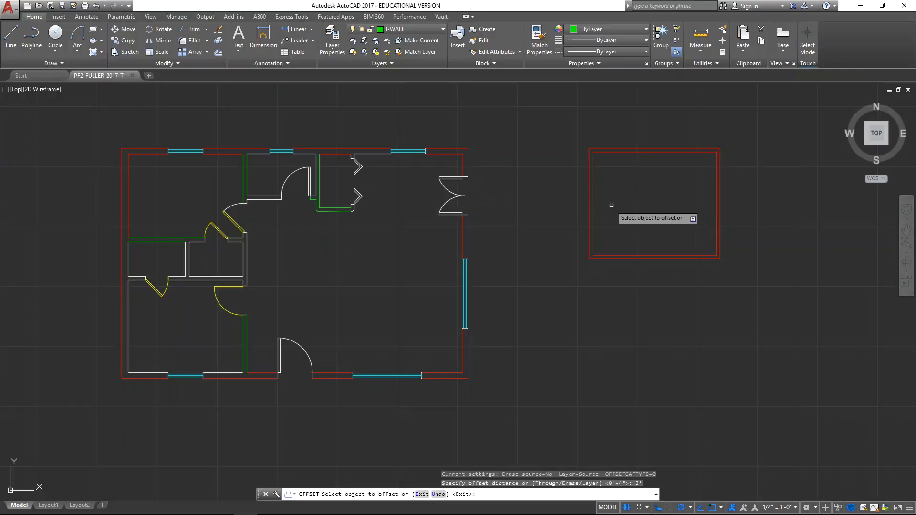
pyautogui.click(592, 205)
pyautogui.click(602, 210)
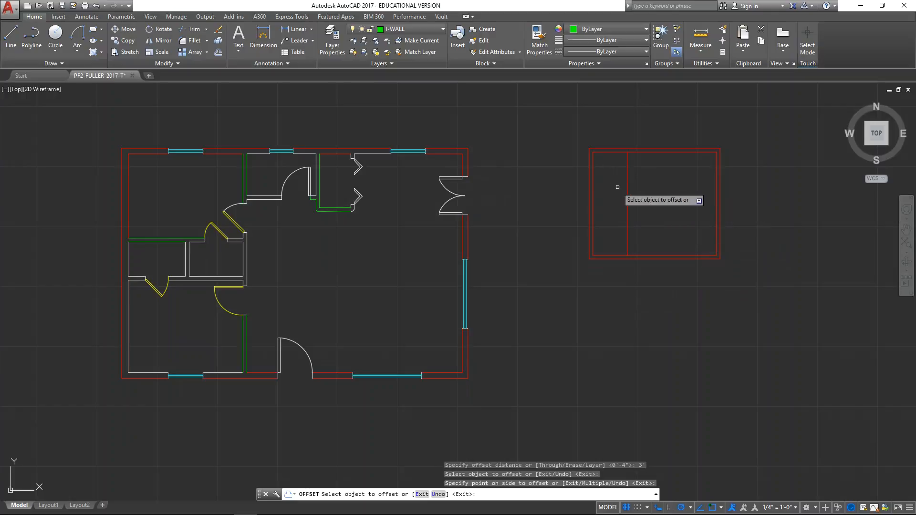
pyautogui.press('Escape')
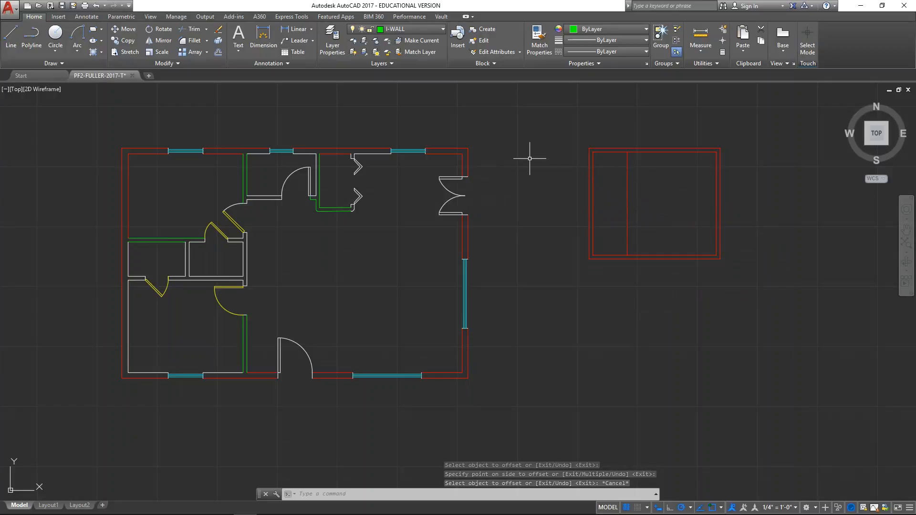
# Move the offset partition line inside the new room to the I-WALL layer and clear the selection.
pyautogui.click(629, 203)
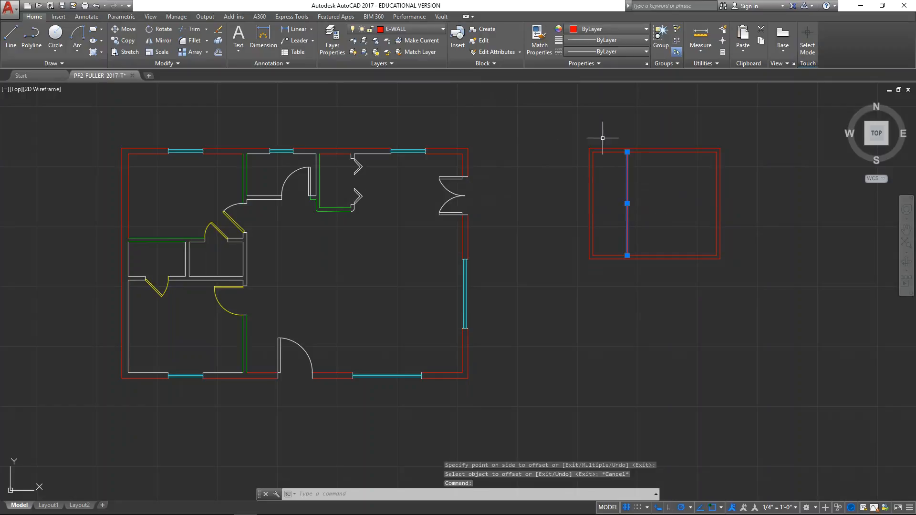
pyautogui.click(411, 29)
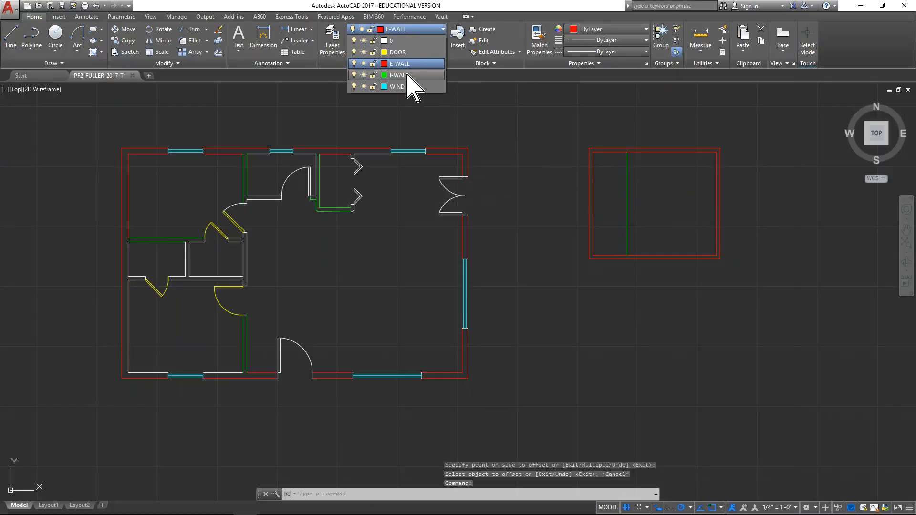
pyautogui.click(406, 75)
pyautogui.press('Escape')
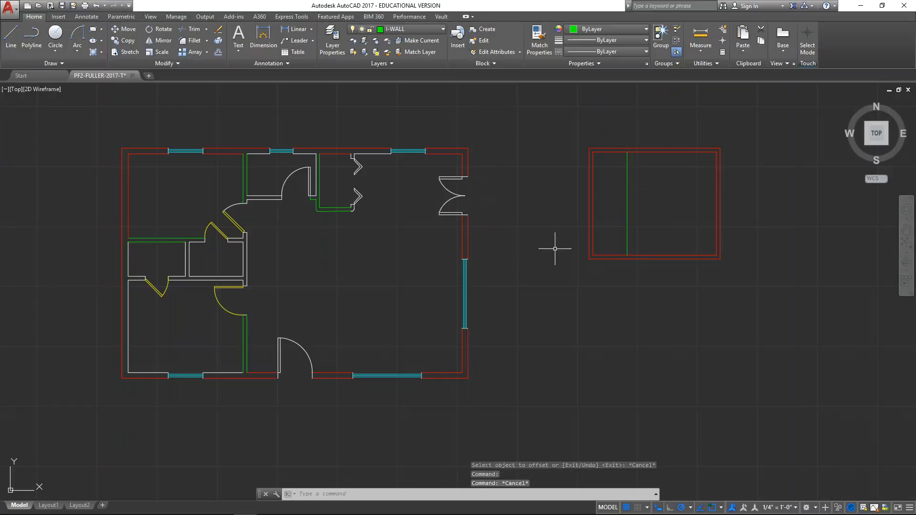
# Make DOOR the current layer and draw a short jamb line across the thickness of the new room's south wall.
pyautogui.click(415, 29)
pyautogui.click(398, 52)
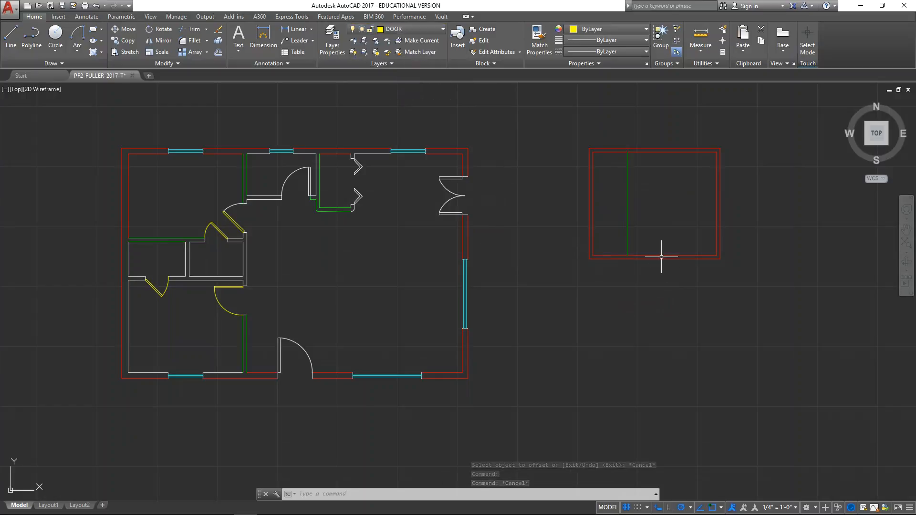
pyautogui.press('Escape')
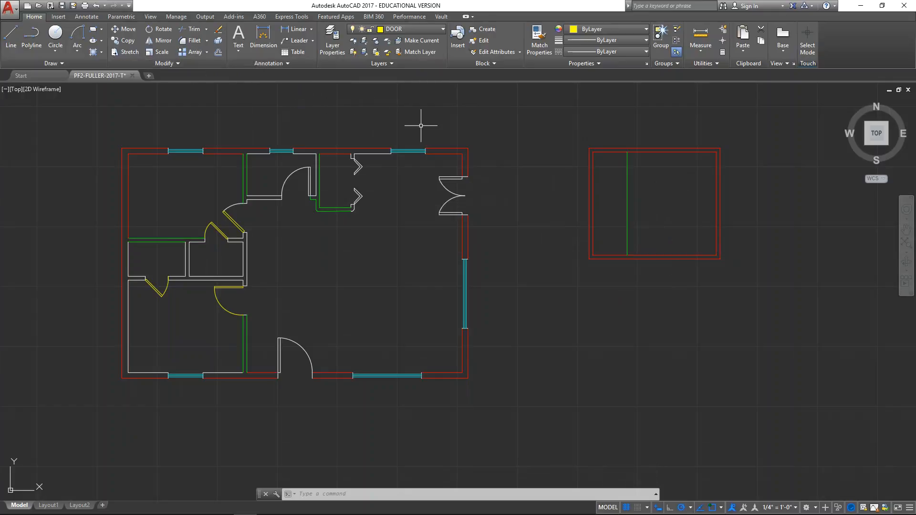
pyautogui.click(10, 39)
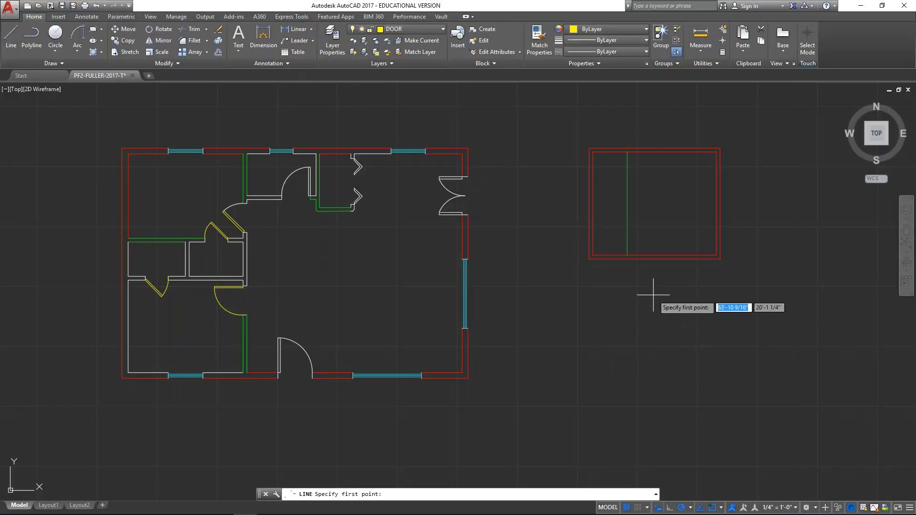
pyautogui.click(654, 259)
pyautogui.press('Escape')
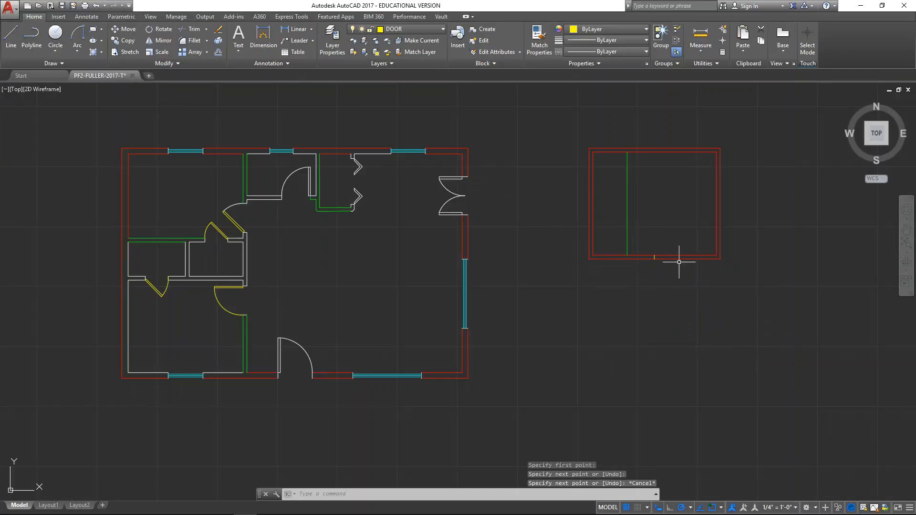
# Offset the jamb line 36" to the east to mark the other side of the door opening.
pyautogui.click(218, 52)
pyautogui.scroll(5, 577, 289)
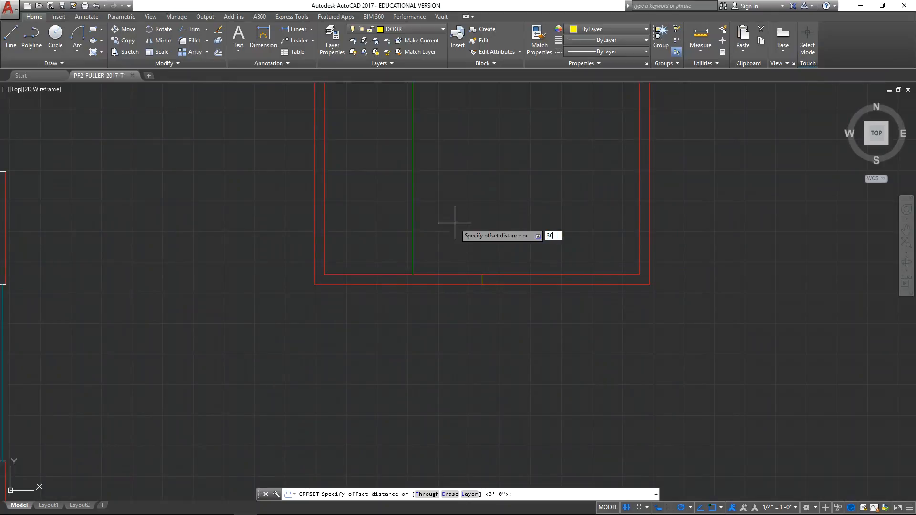
pyautogui.press('Return')
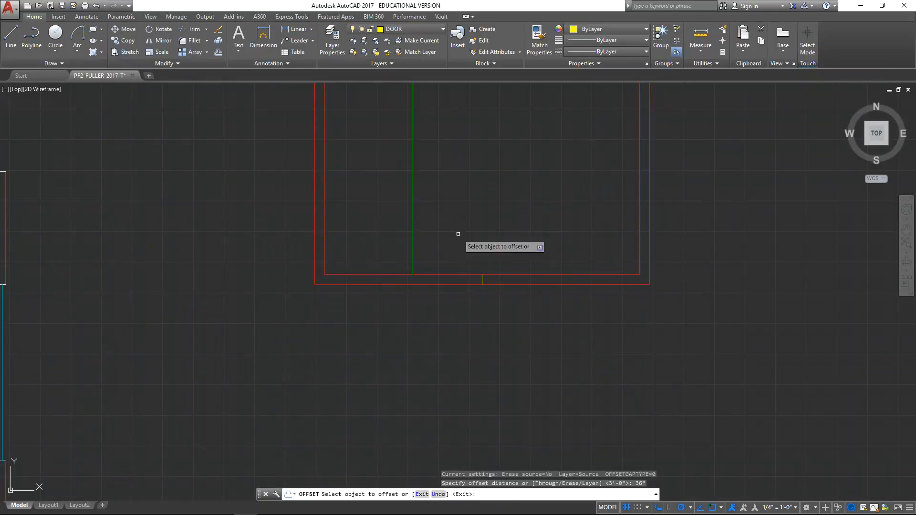
pyautogui.click(482, 280)
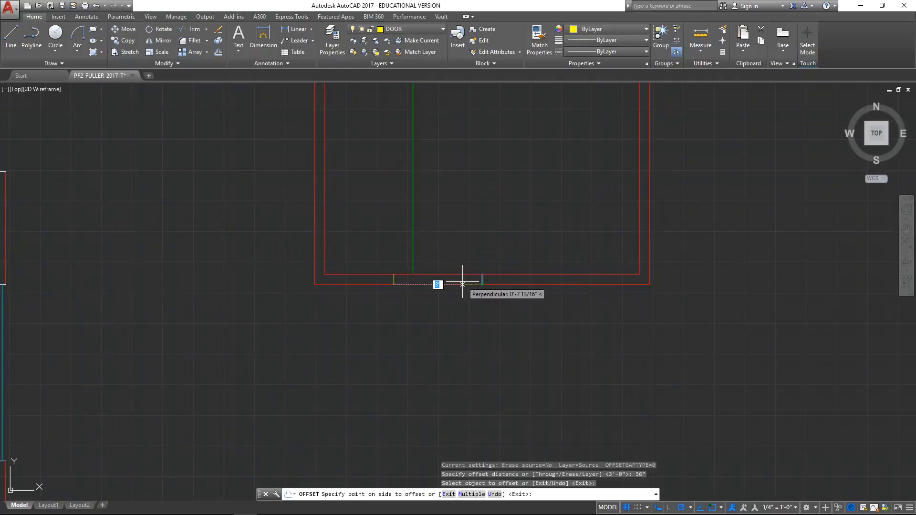
pyautogui.click(511, 284)
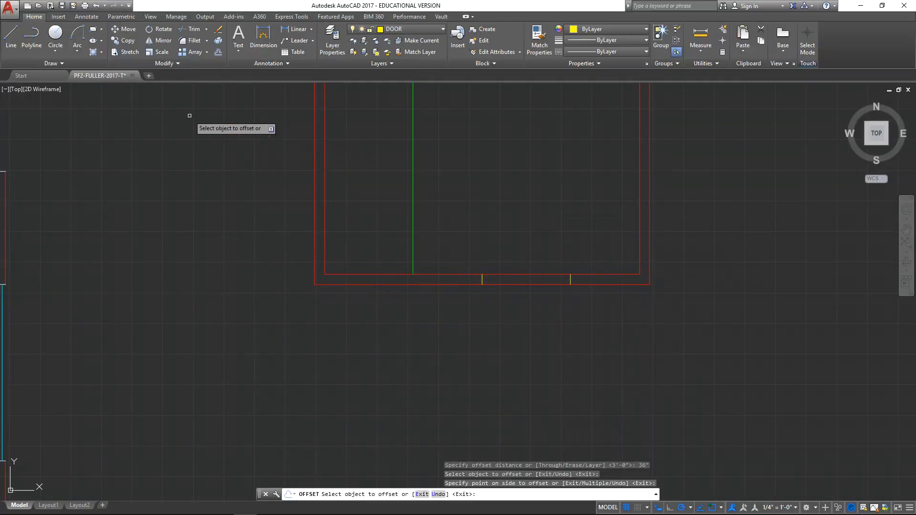
pyautogui.press('Escape')
# Trim both south wall lines between the two jamb lines to open the doorway.
pyautogui.click(194, 30)
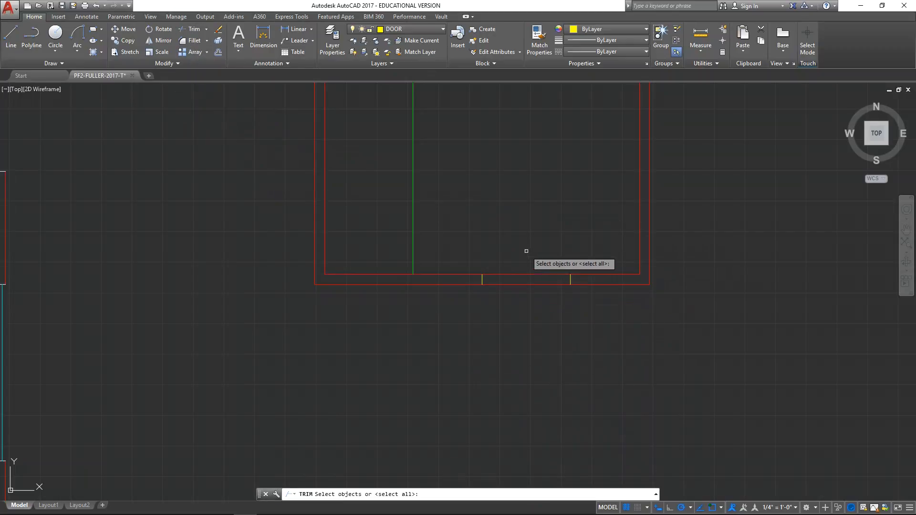
pyautogui.press('Return')
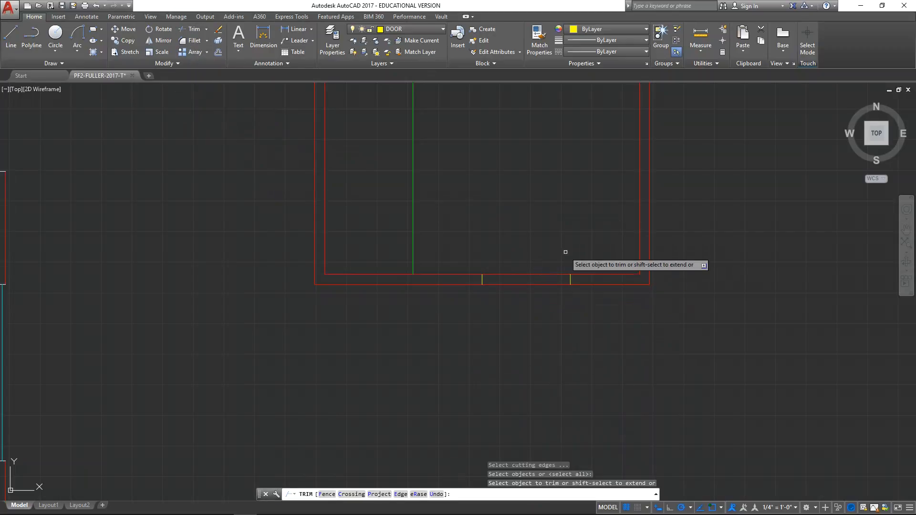
pyautogui.click(548, 263)
pyautogui.click(542, 304)
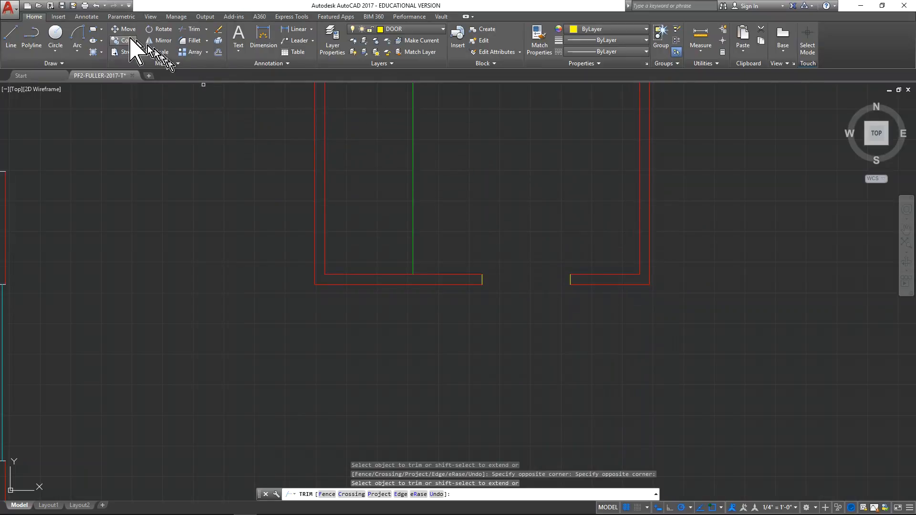
# Try to draw the door leaf rectangle from the west jamb's inner corner by entering only 2-1/2".
pyautogui.click(93, 30)
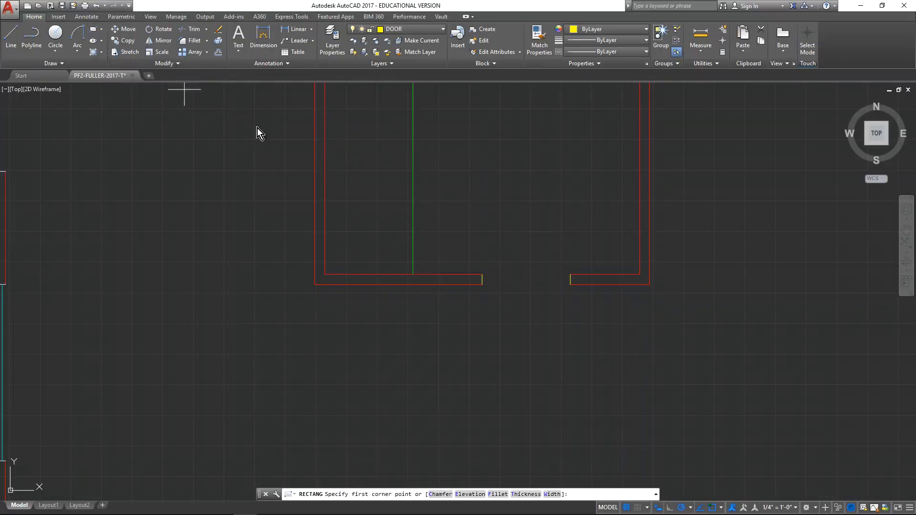
pyautogui.click(483, 274)
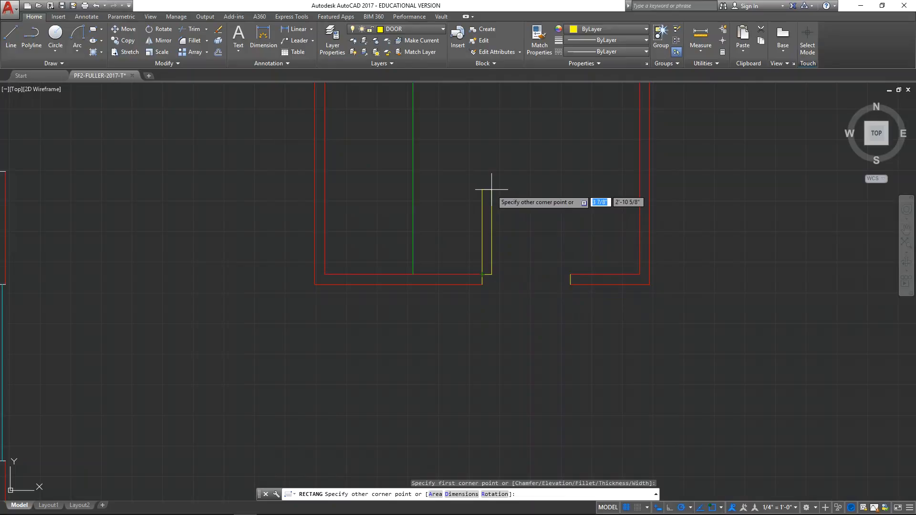
pyautogui.write('2-1/2"')
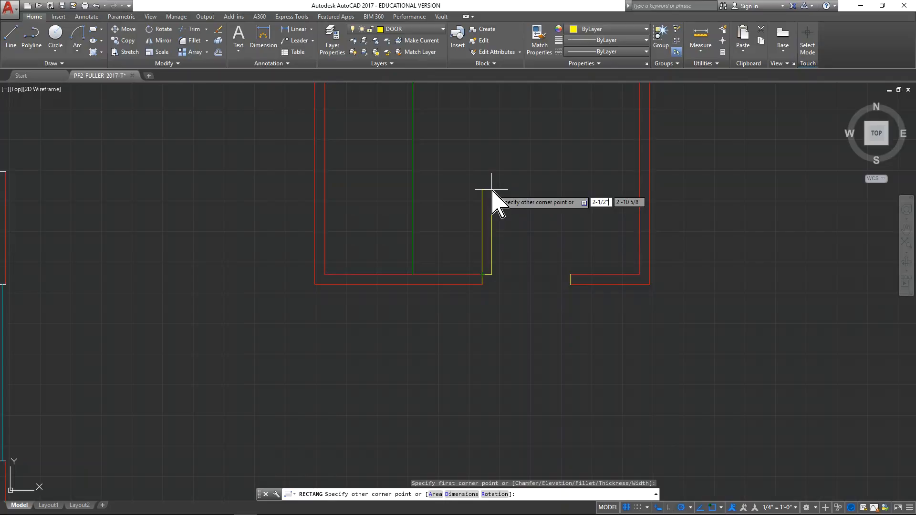
pyautogui.press('Return')
# Erase the small rectangle at the west jamb's inner corner.
pyautogui.scroll(4, 497, 283)
pyautogui.click(470, 237)
pyautogui.click(459, 256)
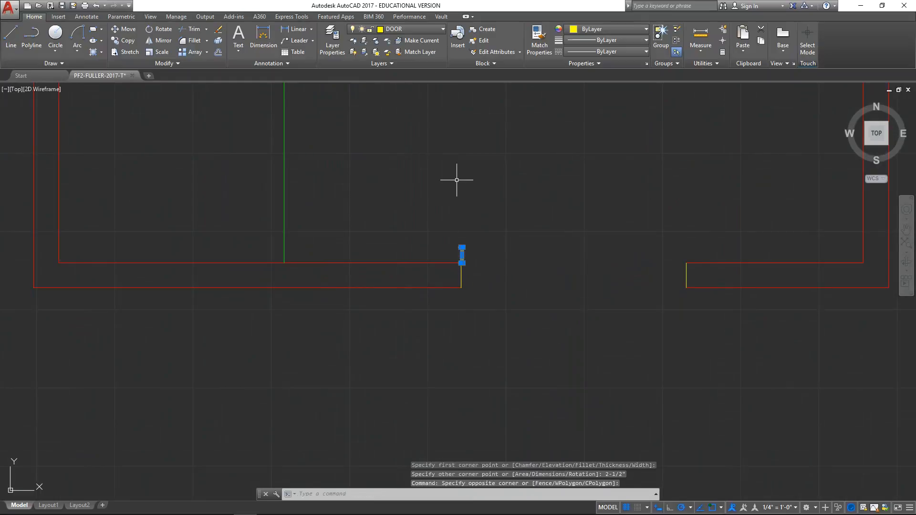
pyautogui.press('Escape')
pyautogui.click(467, 250)
pyautogui.click(440, 256)
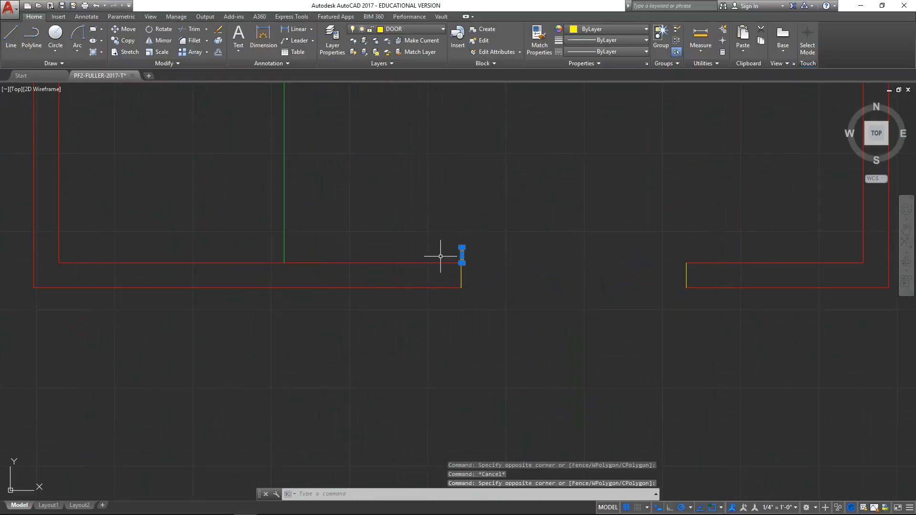
pyautogui.press('Delete')
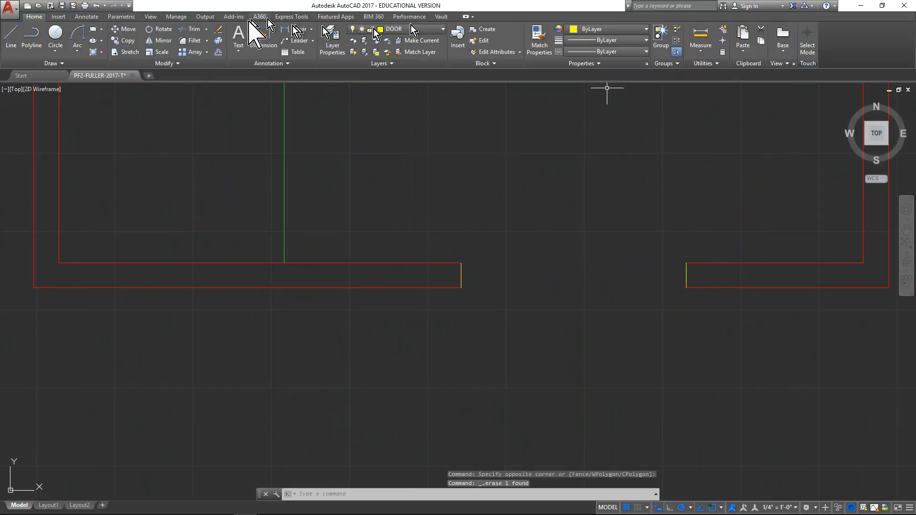
# Draw the door leaf as a 2-1/2" by 36" rectangle rising from the west jamb's inner corner.
pyautogui.click(97, 29)
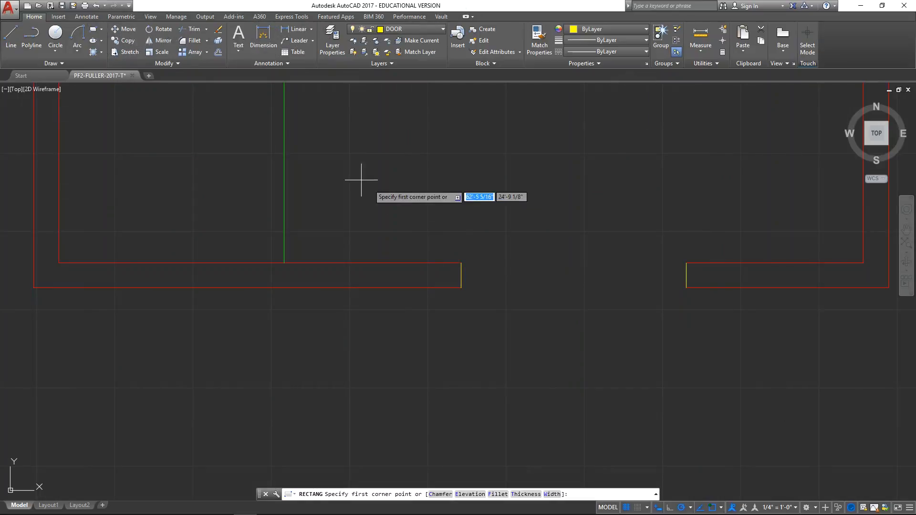
pyautogui.click(461, 263)
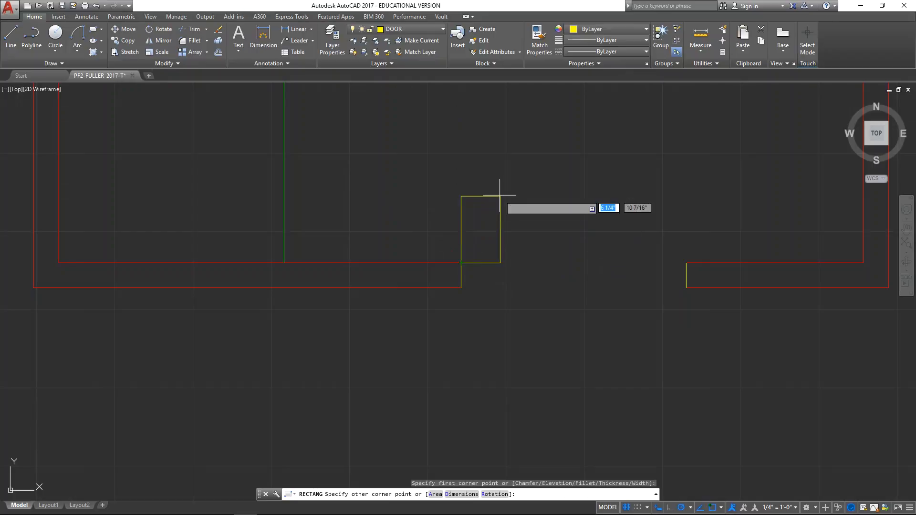
pyautogui.write('2')
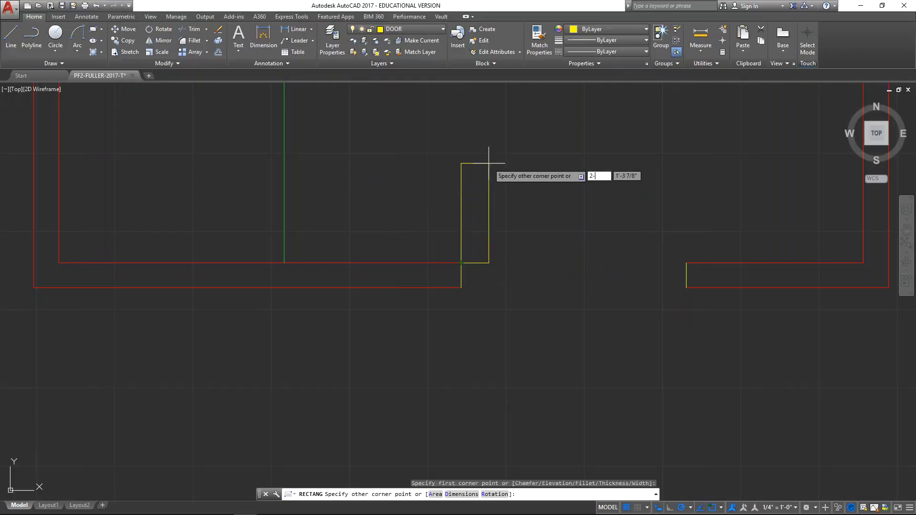
pyautogui.write('-1/2"')
pyautogui.press('Tab')
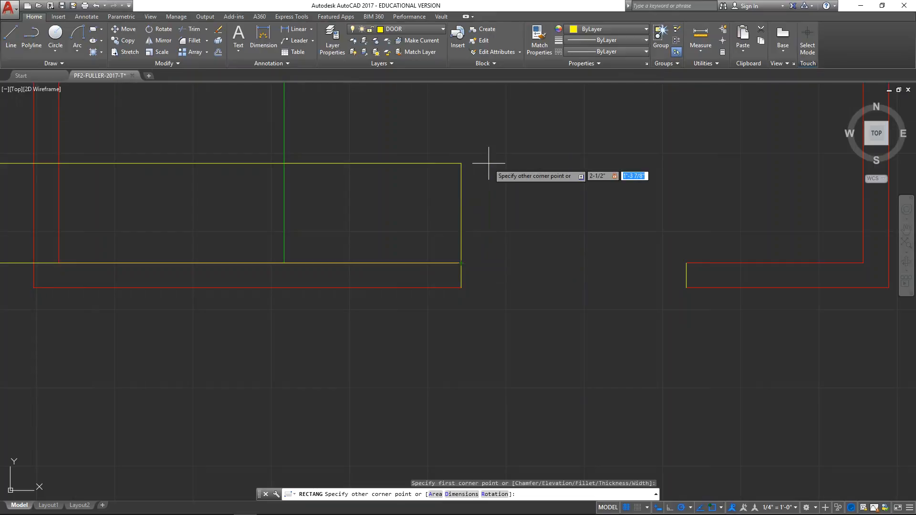
pyautogui.write('36"')
pyautogui.press('Return')
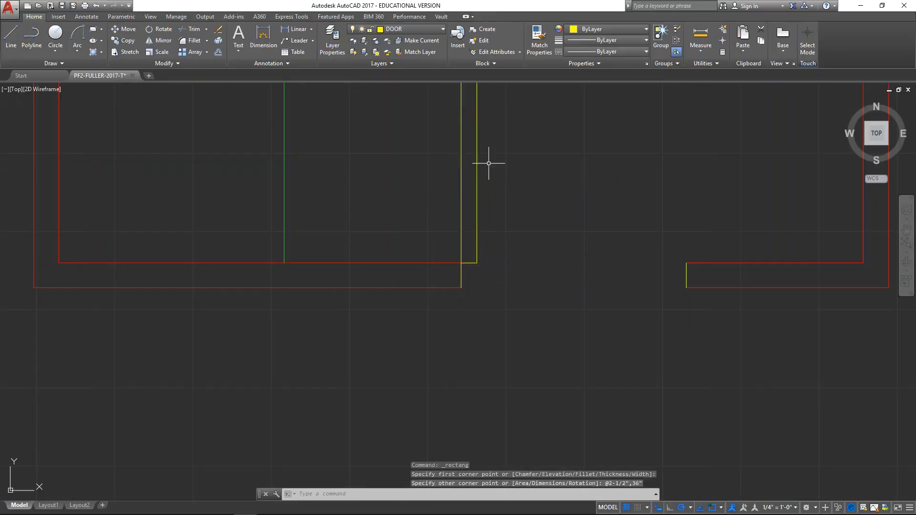
pyautogui.scroll(-4, 516, 244)
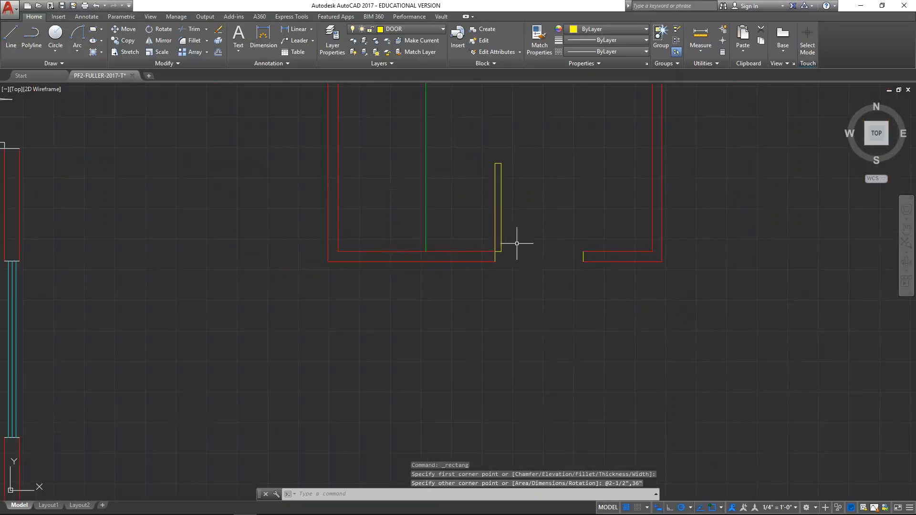
pyautogui.moveTo(538, 238); pyautogui.dragTo(420, 264, button='middle')
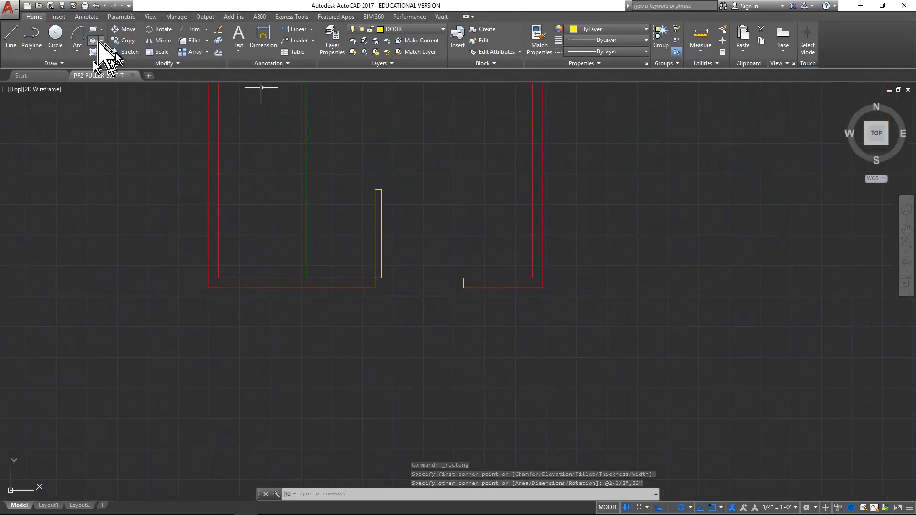
pyautogui.click(77, 36)
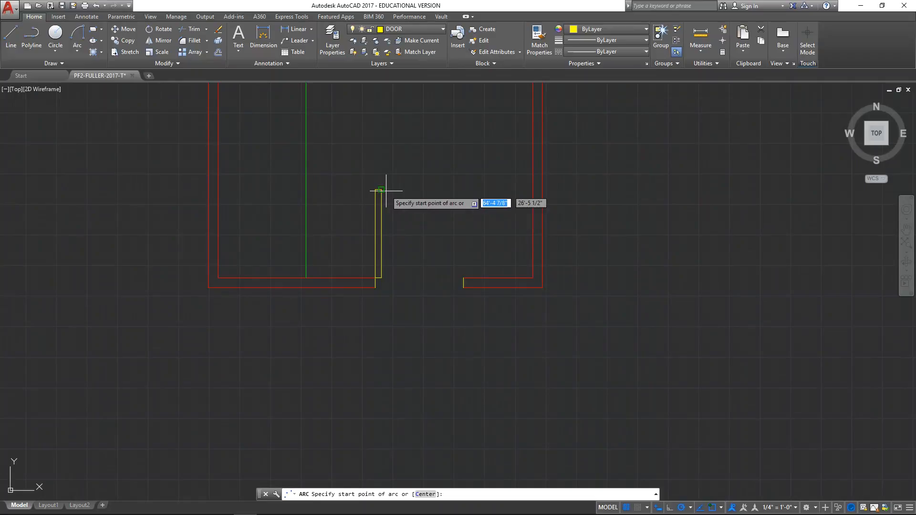
pyautogui.click(381, 190)
pyautogui.click(463, 277)
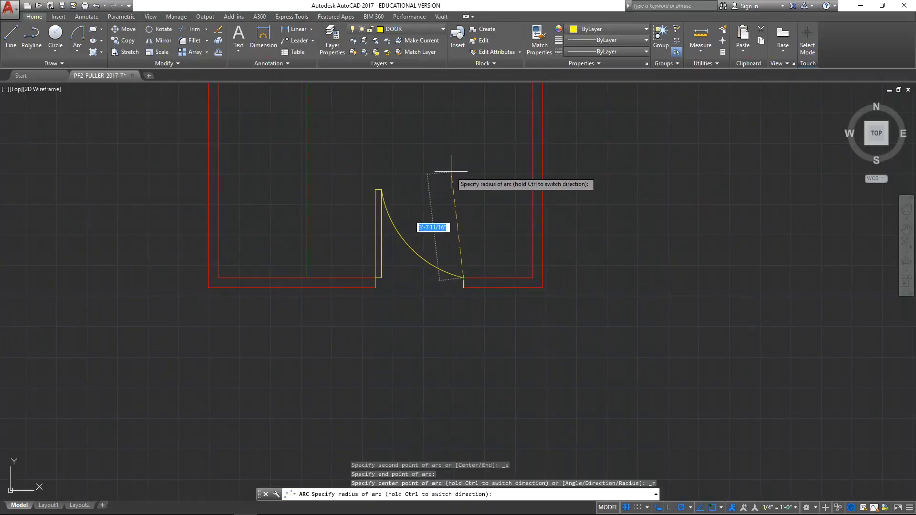
pyautogui.press('Escape')
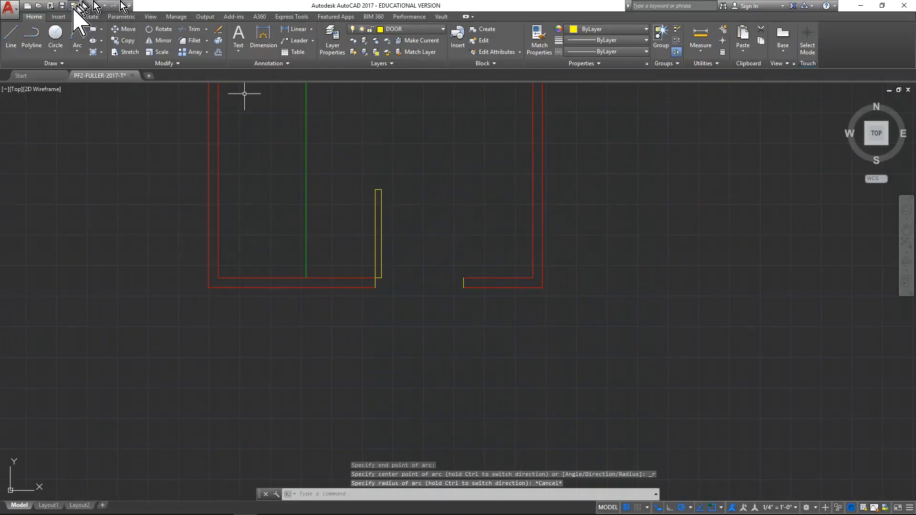
# Draw the door swing arc from the east jamb's inner corner to the free end of the door leaf.
pyautogui.press('Return')
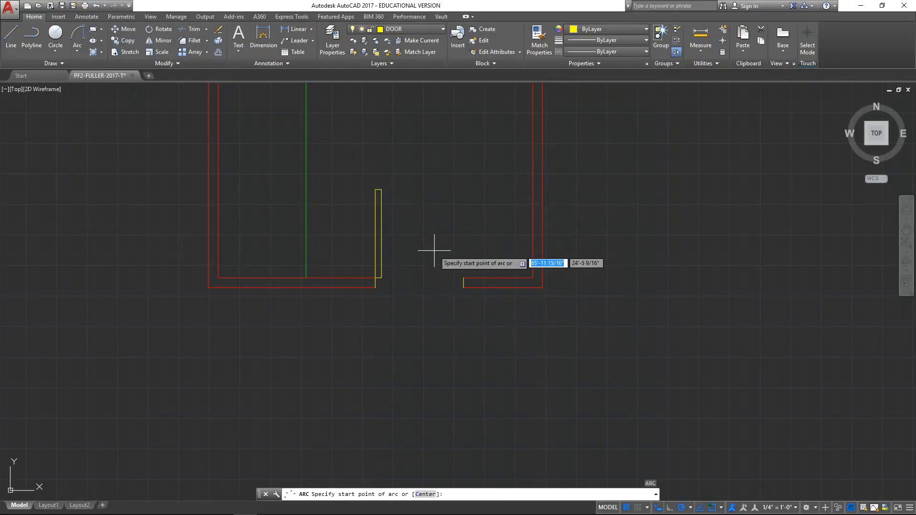
pyautogui.click(463, 278)
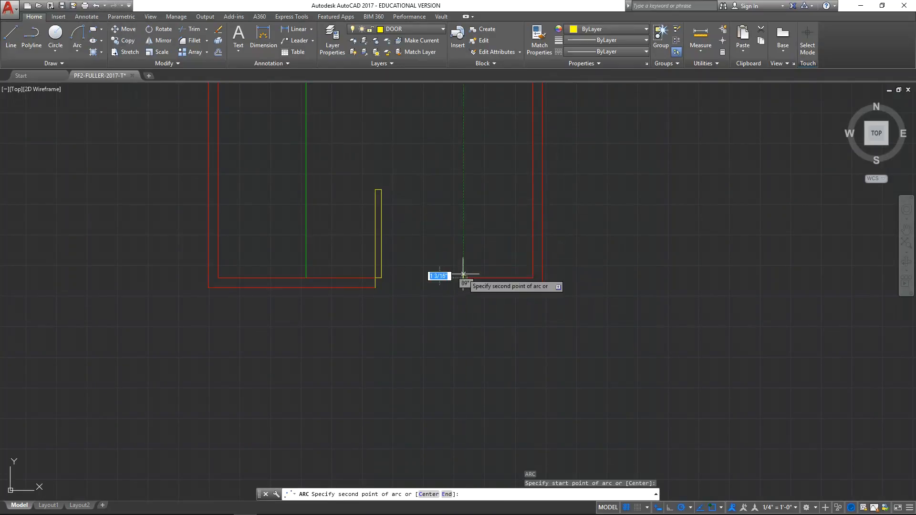
pyautogui.click(381, 190)
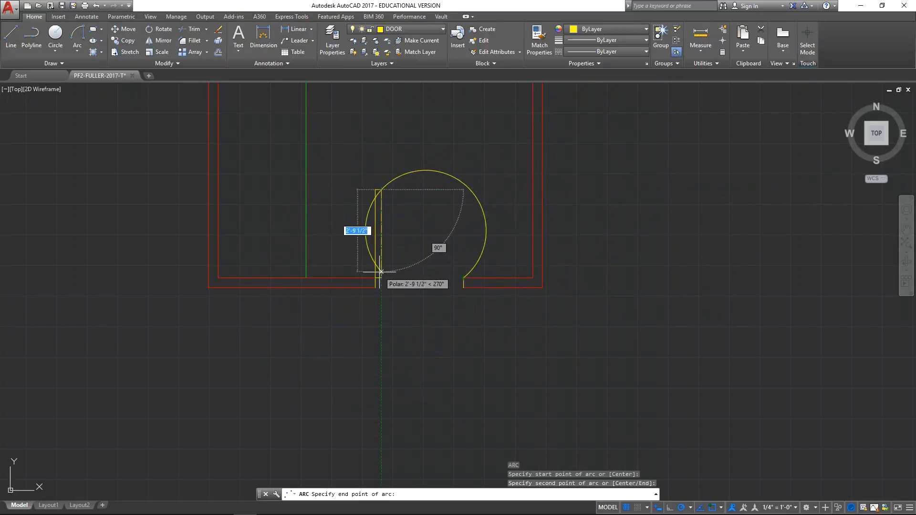
pyautogui.click(378, 188)
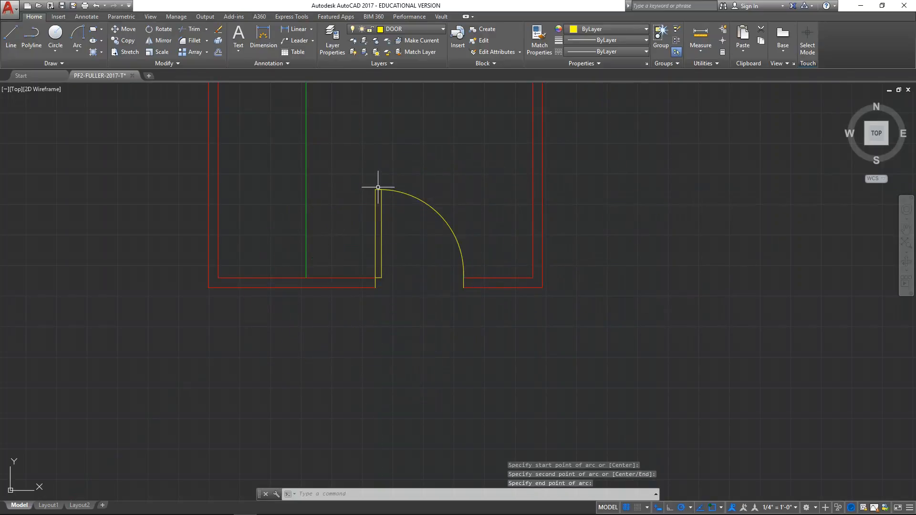
pyautogui.press('Escape')
pyautogui.scroll(-4, 457, 300)
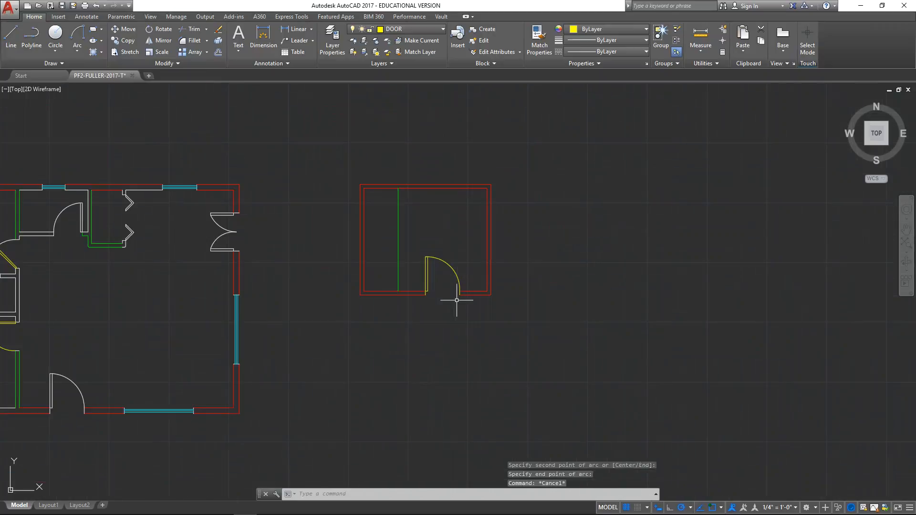
pyautogui.scroll(-2, 415, 333)
pyautogui.moveTo(416, 333); pyautogui.dragTo(438, 334, button='middle')
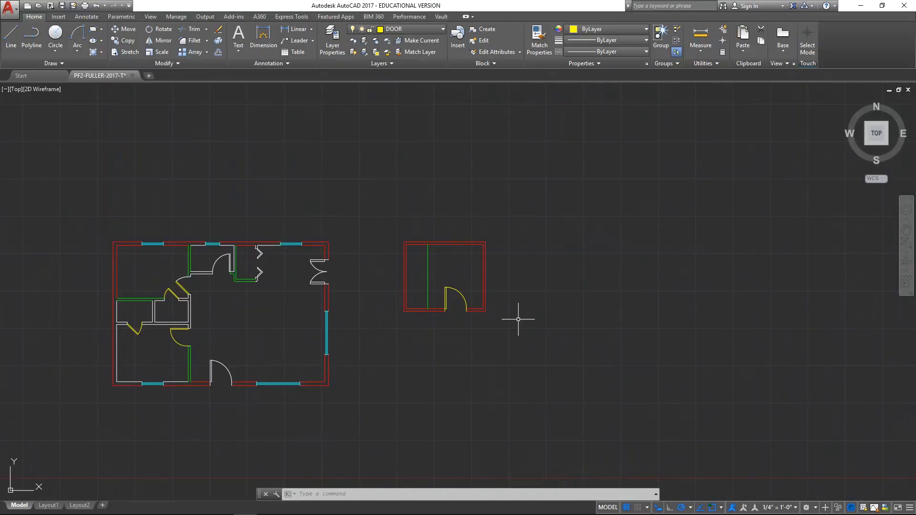
pyautogui.moveTo(374, 345); pyautogui.dragTo(556, 330, button='middle')
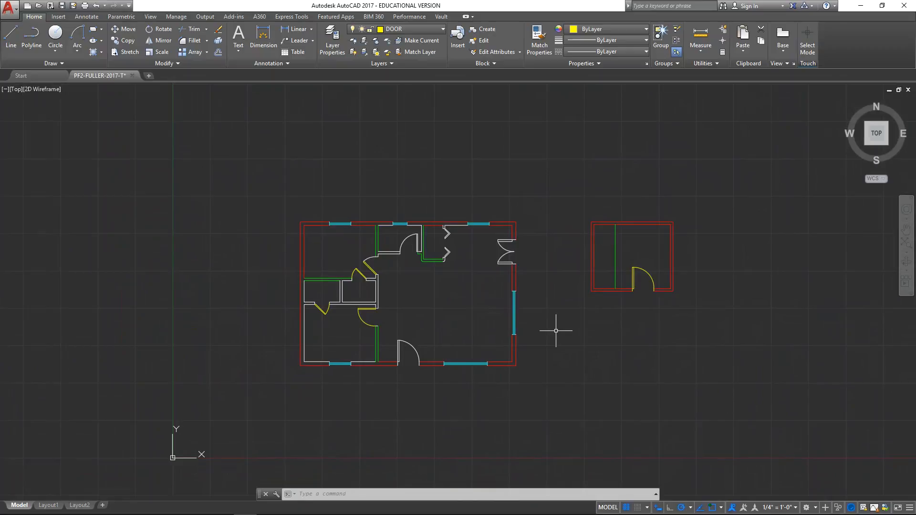